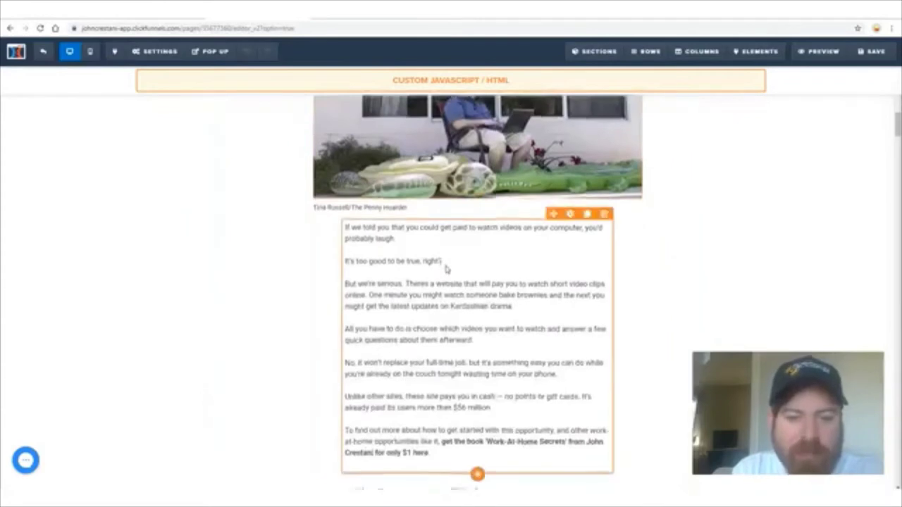
Step: Open the book link under item 1, Earn Cash While Watching Cooking Videos Online, for editing and select its URL
{"action": "scroll", "coordinate": [452, 262], "scroll_direction": "up", "scroll_amount": 10}
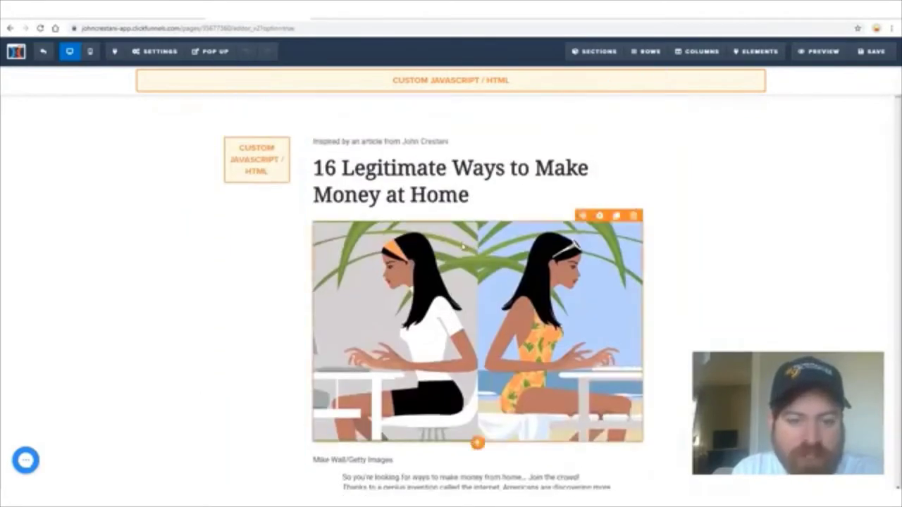
{"action": "scroll", "coordinate": [443, 259], "scroll_direction": "down", "scroll_amount": 7}
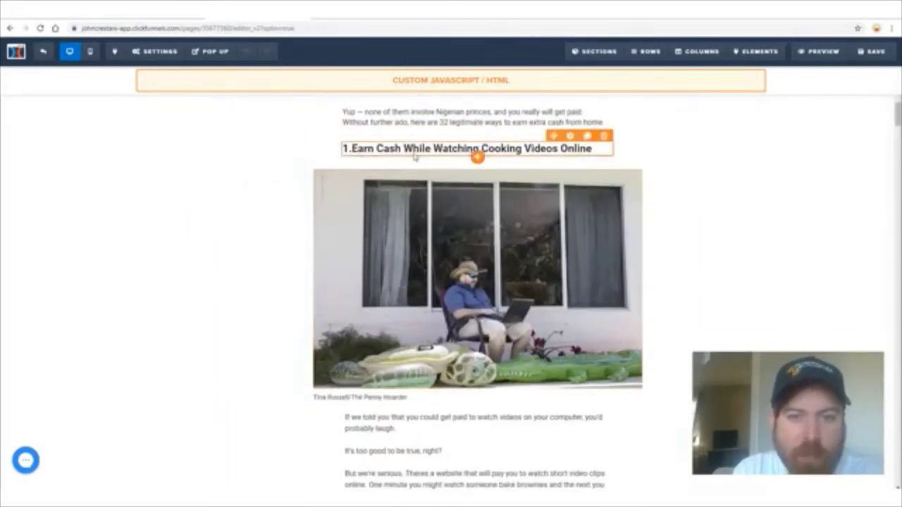
{"action": "scroll", "coordinate": [441, 264], "scroll_direction": "down", "scroll_amount": 5}
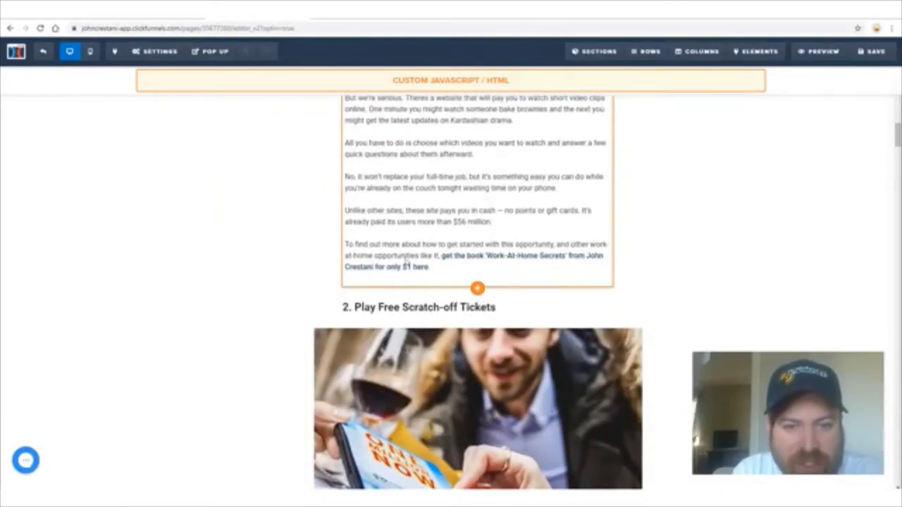
{"action": "left_click", "coordinate": [487, 260]}
{"action": "scroll", "coordinate": [504, 296], "scroll_direction": "down", "scroll_amount": 4}
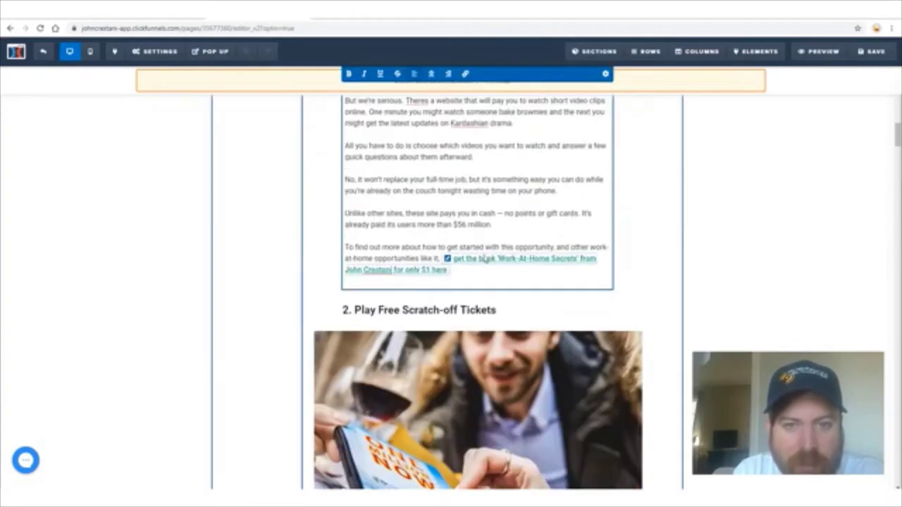
{"action": "left_click", "coordinate": [484, 258]}
{"action": "left_click_drag", "start_coordinate": [407, 74], "coordinate": [459, 84]}
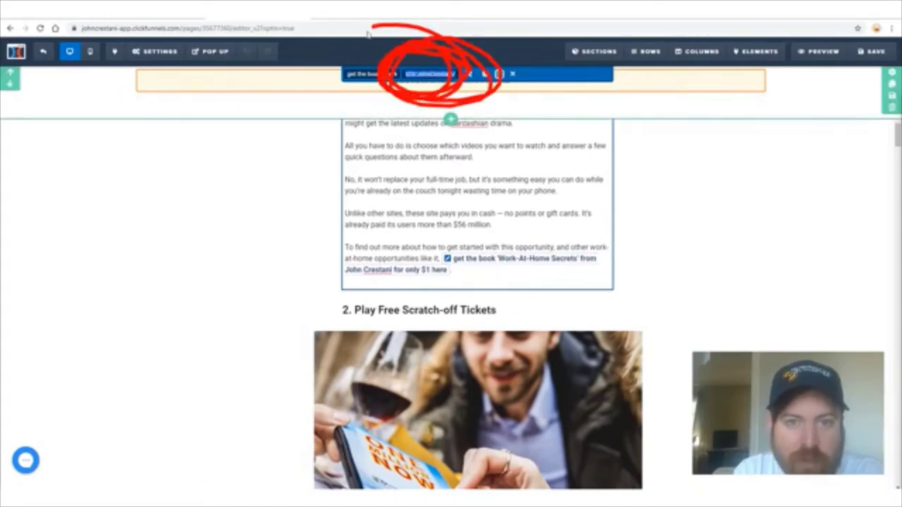
{"action": "left_click_drag", "start_coordinate": [535, 107], "coordinate": [498, 136]}
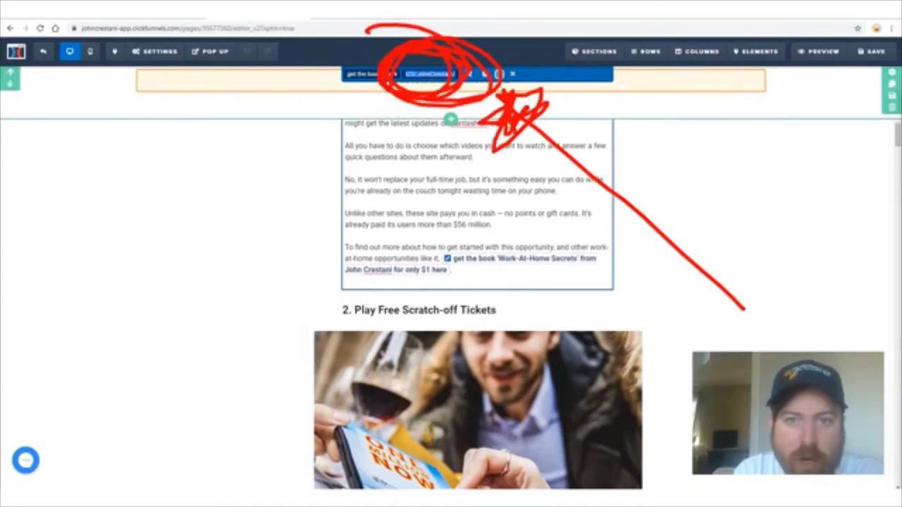
{"action": "left_click_drag", "start_coordinate": [244, 321], "coordinate": [398, 120]}
{"action": "mouse_move", "coordinate": [356, 109]}
{"action": "left_mouse_down"}
{"action": "mouse_move", "coordinate": [398, 120]}
{"action": "mouse_move", "coordinate": [406, 169]}
{"action": "left_mouse_up"}
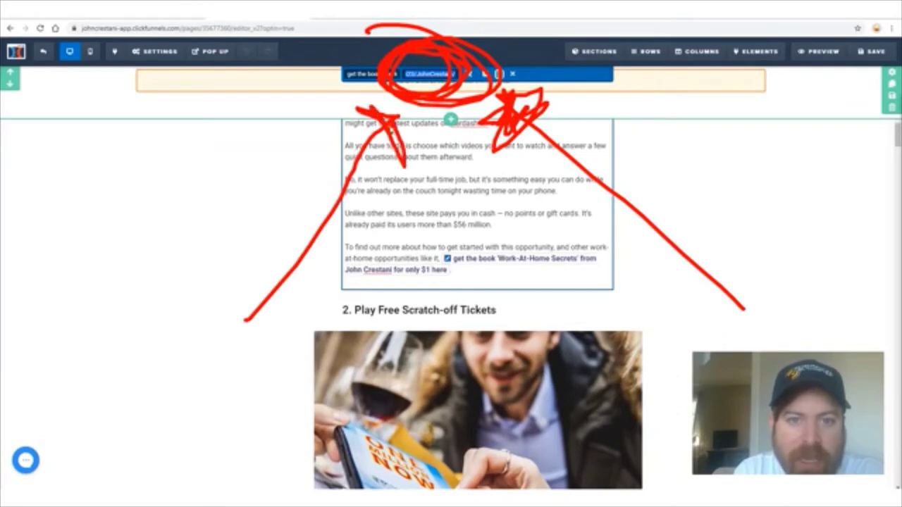
{"action": "left_click_drag", "start_coordinate": [487, 356], "coordinate": [432, 152]}
{"action": "left_click_drag", "start_coordinate": [424, 197], "coordinate": [439, 150]}
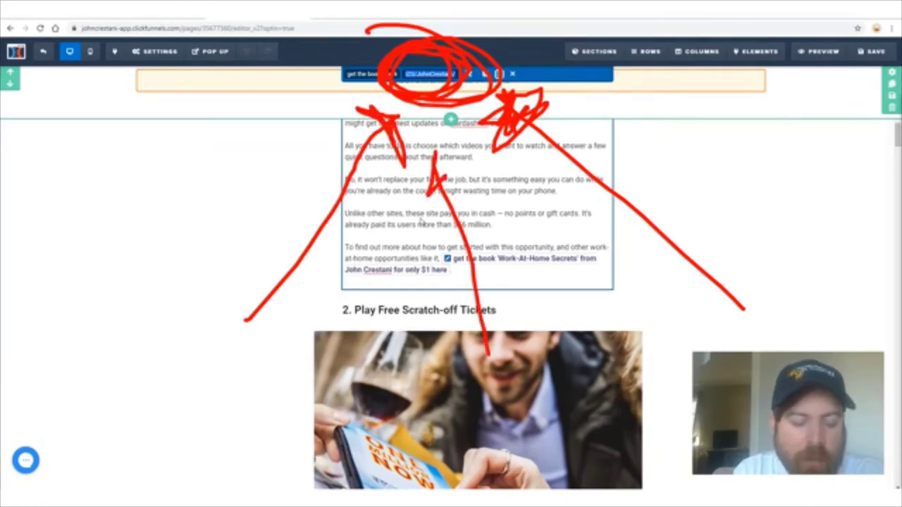
{"action": "key", "text": "Escape"}
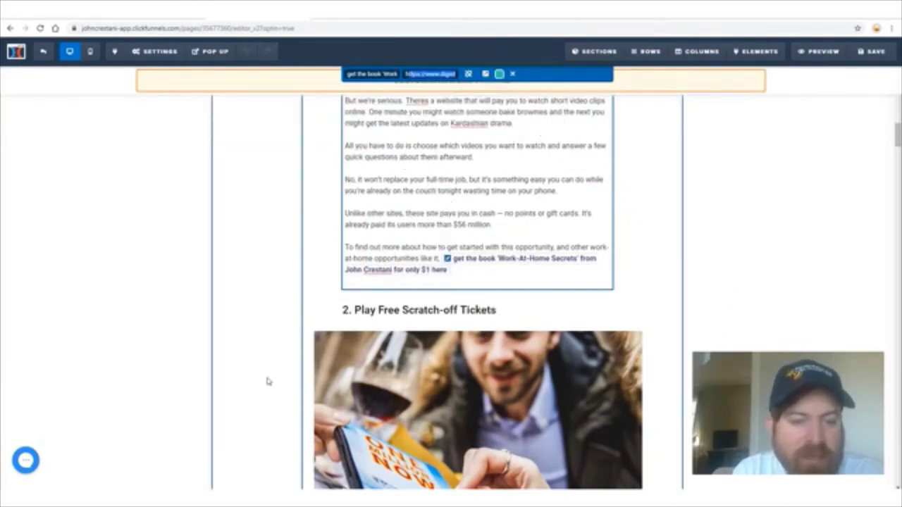
Step: Copy the Digistore link from the Notepad note and set it as the URL of the book link under item 1
{"action": "key", "text": "alt+Tab"}
{"action": "left_click", "coordinate": [262, 307]}
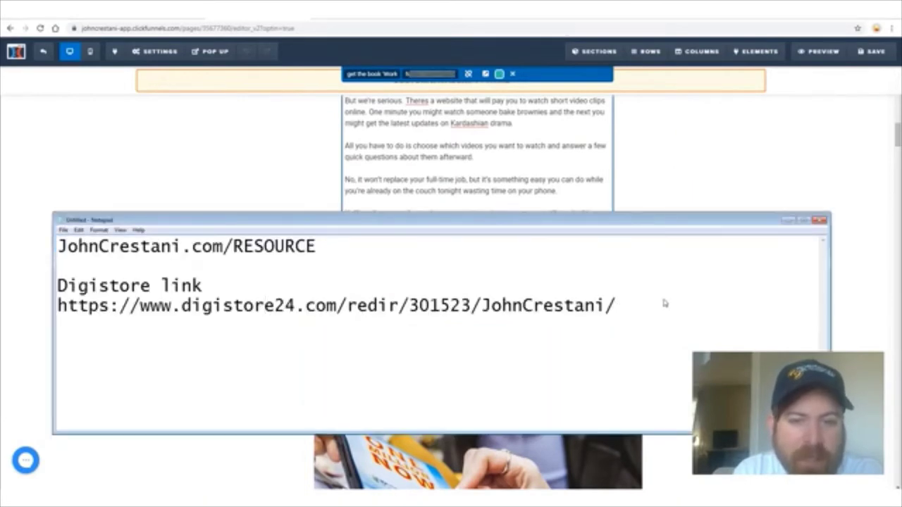
{"action": "left_click_drag", "start_coordinate": [664, 304], "coordinate": [77, 306]}
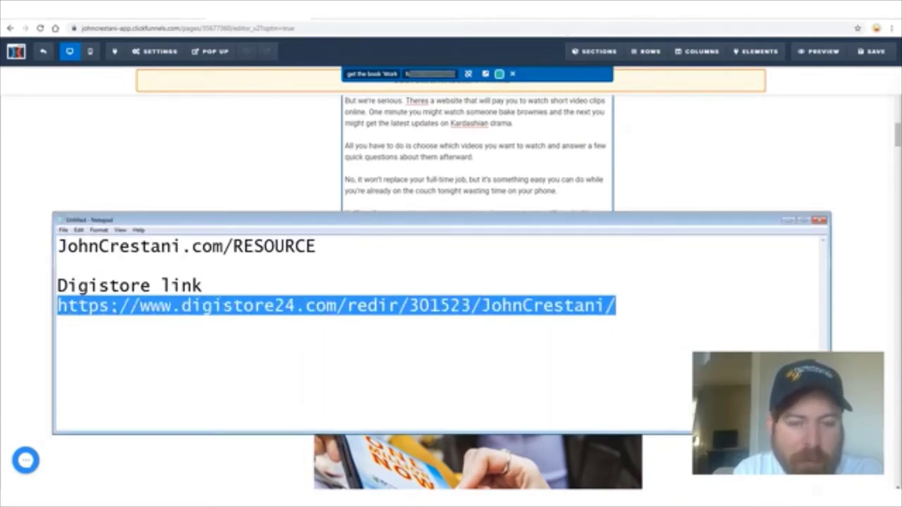
{"action": "key", "text": "alt+Tab"}
{"action": "type", "text": "https://www.digistore24.com/redir/301523/JohnCrestani/"}
{"action": "left_click", "coordinate": [739, 213]}
{"action": "scroll", "coordinate": [685, 217], "scroll_direction": "down", "scroll_amount": 3}
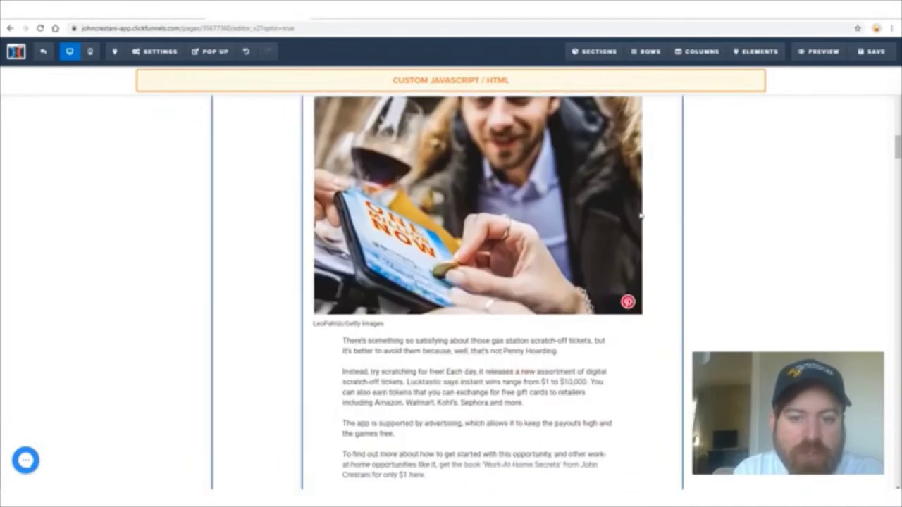
{"action": "scroll", "coordinate": [640, 216], "scroll_direction": "down", "scroll_amount": 3}
{"action": "mouse_move", "coordinate": [605, 228]}
{"action": "left_mouse_down"}
{"action": "mouse_move", "coordinate": [489, 193]}
{"action": "mouse_move", "coordinate": [665, 203]}
{"action": "mouse_move", "coordinate": [628, 216]}
{"action": "mouse_move", "coordinate": [511, 193]}
{"action": "mouse_move", "coordinate": [613, 212]}
{"action": "mouse_move", "coordinate": [392, 197]}
{"action": "left_mouse_up"}
{"action": "mouse_move", "coordinate": [281, 111]}
{"action": "left_mouse_down"}
{"action": "mouse_move", "coordinate": [169, 218]}
{"action": "mouse_move", "coordinate": [253, 236]}
{"action": "mouse_move", "coordinate": [247, 245]}
{"action": "left_mouse_up"}
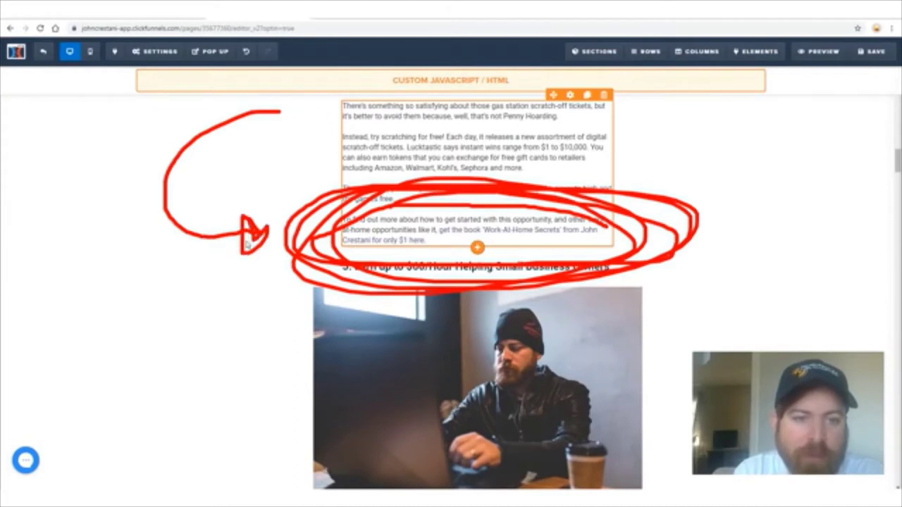
{"action": "mouse_move", "coordinate": [594, 448]}
{"action": "left_mouse_down"}
{"action": "mouse_move", "coordinate": [815, 331]}
{"action": "mouse_move", "coordinate": [714, 237]}
{"action": "mouse_move", "coordinate": [736, 241]}
{"action": "left_mouse_up"}
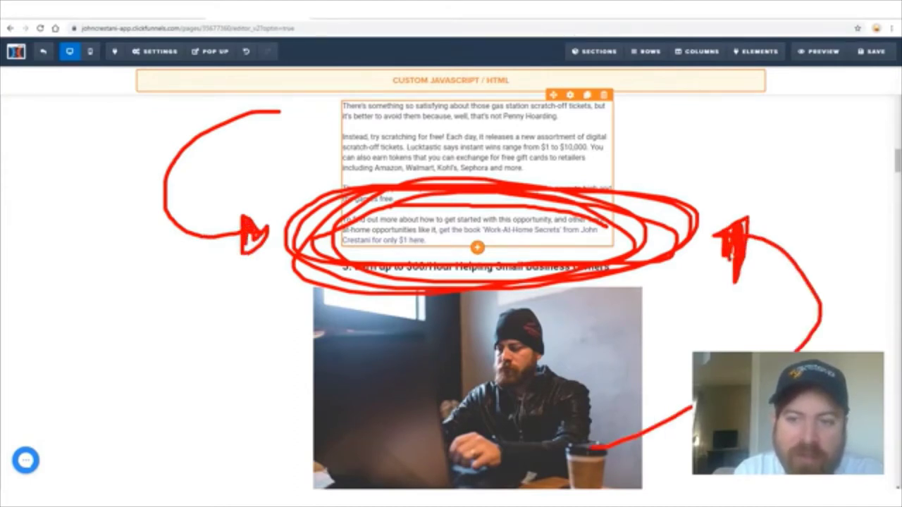
Step: Replace the URL of the book link under item 2, Play Free Scratch-off Tickets, with the copied Digistore link
{"action": "left_click", "coordinate": [491, 231]}
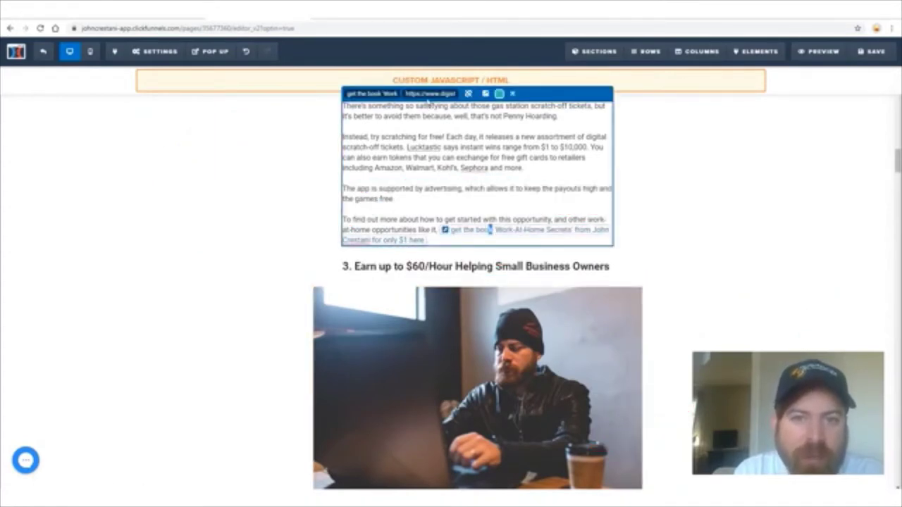
{"action": "left_click", "coordinate": [431, 94]}
{"action": "key", "text": "ctrl+a"}
{"action": "key", "text": "BackSpace"}
{"action": "key", "text": "Return"}
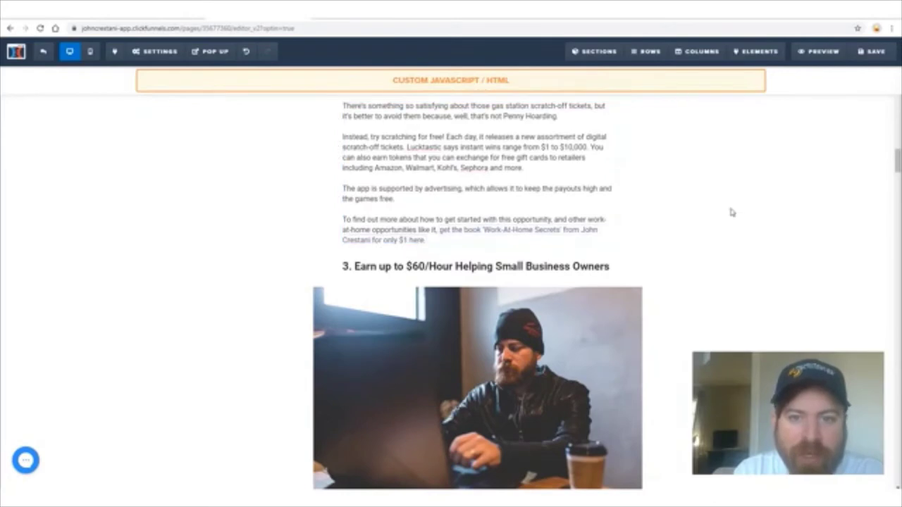
Step: Make the book link text in the last paragraph of item 2 bold
{"action": "scroll", "coordinate": [731, 211], "scroll_direction": "down", "scroll_amount": 3}
{"action": "scroll", "coordinate": [725, 216], "scroll_direction": "up", "scroll_amount": 3}
{"action": "left_click", "coordinate": [431, 219]}
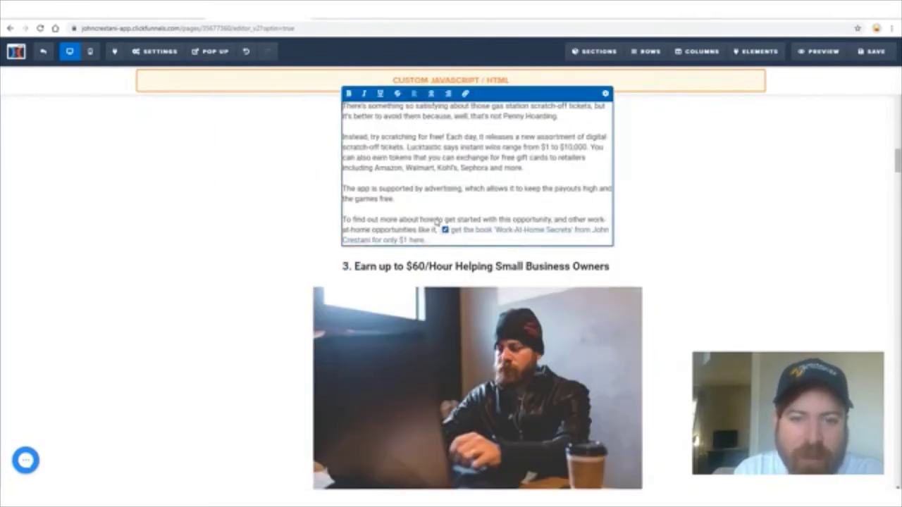
{"action": "left_click", "coordinate": [446, 231]}
{"action": "left_click", "coordinate": [652, 231]}
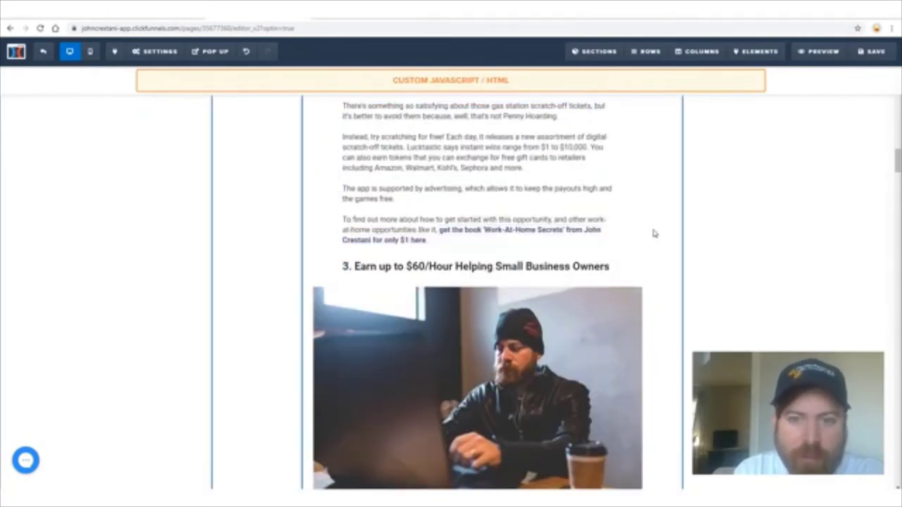
Step: Replace the URLs of the 'Work-At-Home Secrets' links under items 3 and 4 with the Digistore link
{"action": "scroll", "coordinate": [582, 226], "scroll_direction": "down", "scroll_amount": 4}
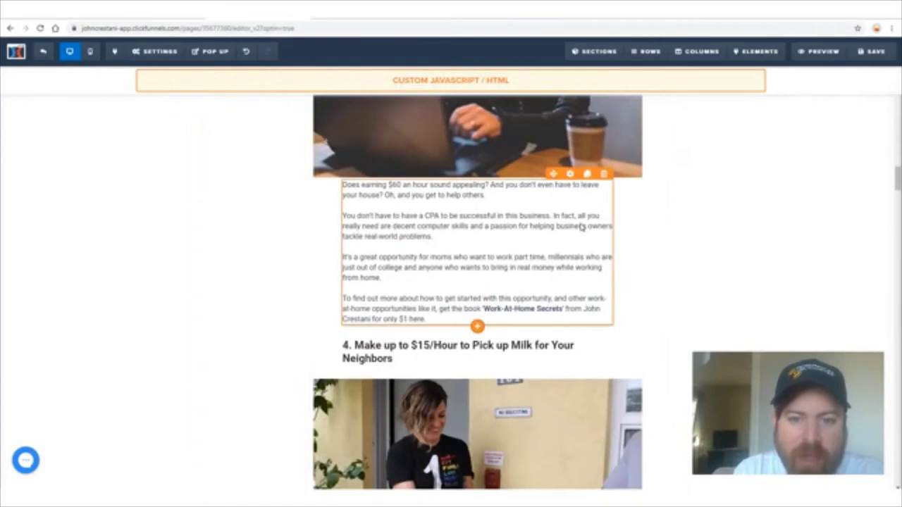
{"action": "left_click", "coordinate": [515, 310]}
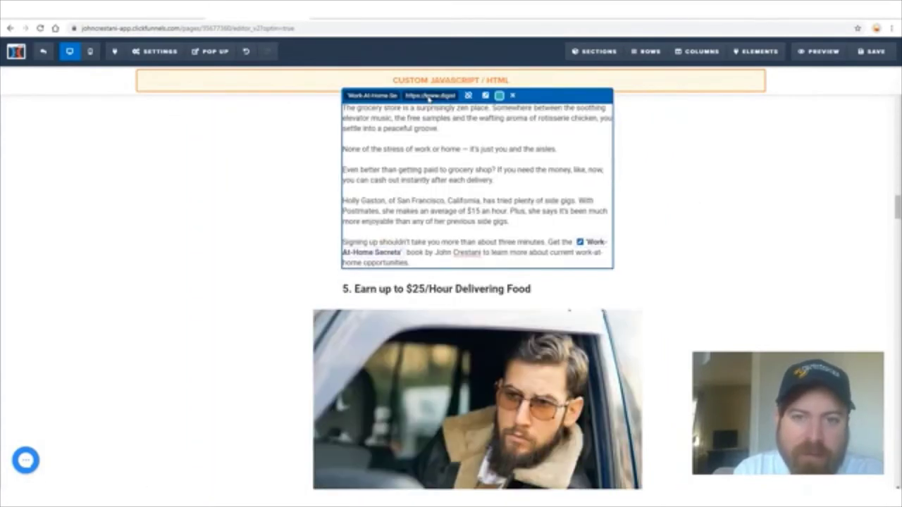
{"action": "left_click", "coordinate": [436, 98]}
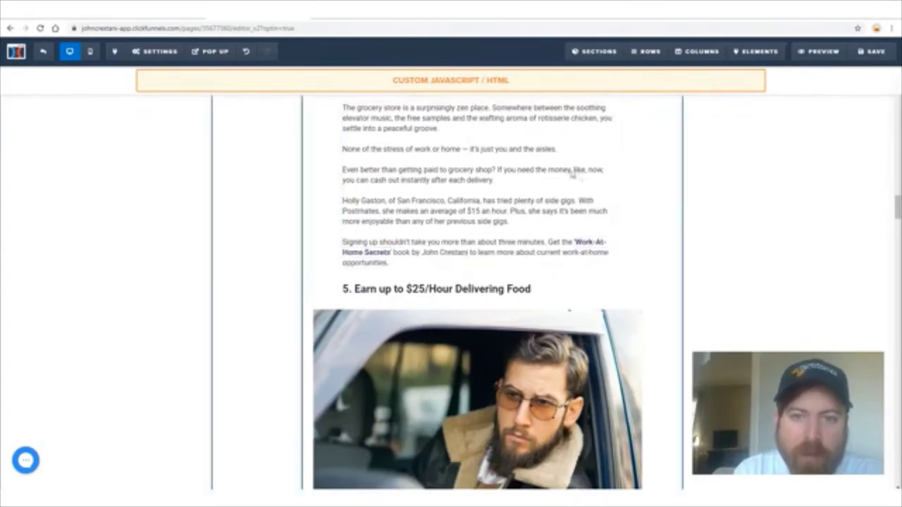
Step: Look through items 5 to 7 of the article for further book links
{"action": "scroll", "coordinate": [574, 176], "scroll_direction": "up", "scroll_amount": 4}
{"action": "scroll", "coordinate": [477, 292], "scroll_direction": "down", "scroll_amount": 15}
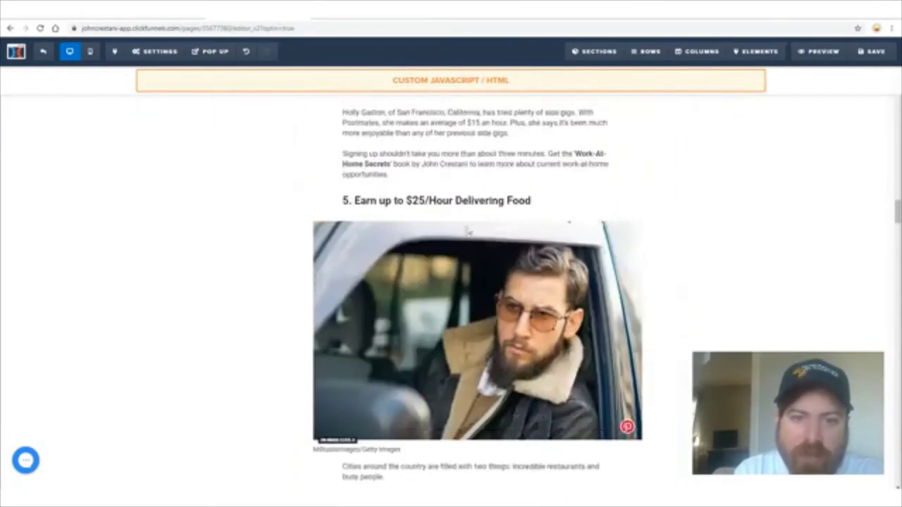
{"action": "scroll", "coordinate": [423, 197], "scroll_direction": "up", "scroll_amount": 2}
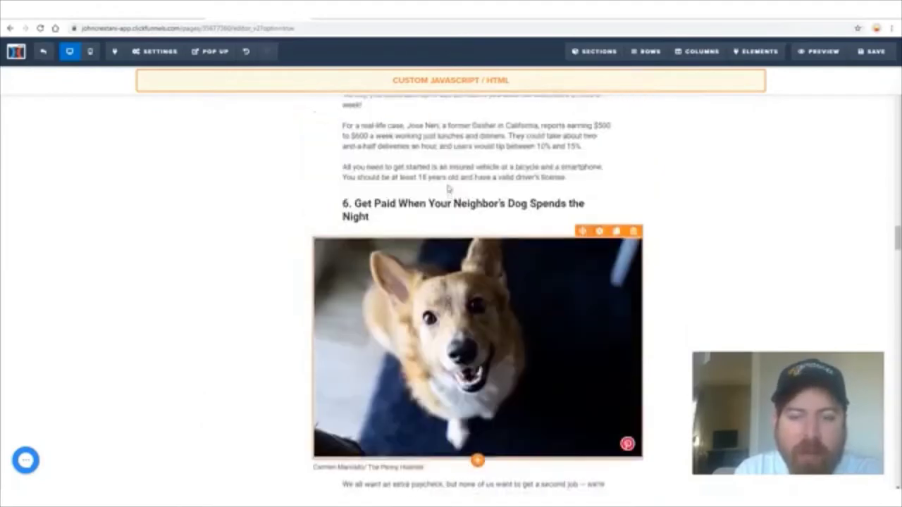
{"action": "scroll", "coordinate": [423, 198], "scroll_direction": "down", "scroll_amount": 5}
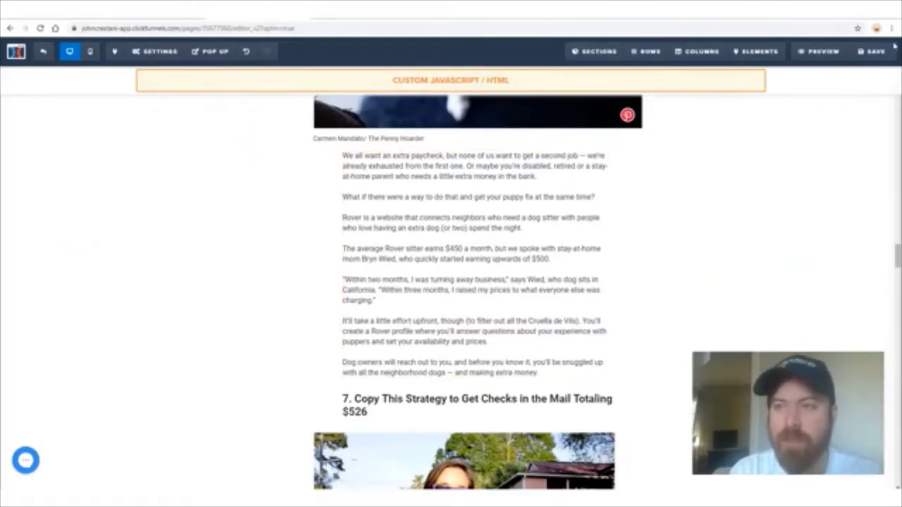
{"action": "mouse_move", "coordinate": [844, 71]}
{"action": "left_mouse_down"}
{"action": "mouse_move", "coordinate": [891, 75]}
{"action": "mouse_move", "coordinate": [830, 71]}
{"action": "left_mouse_up"}
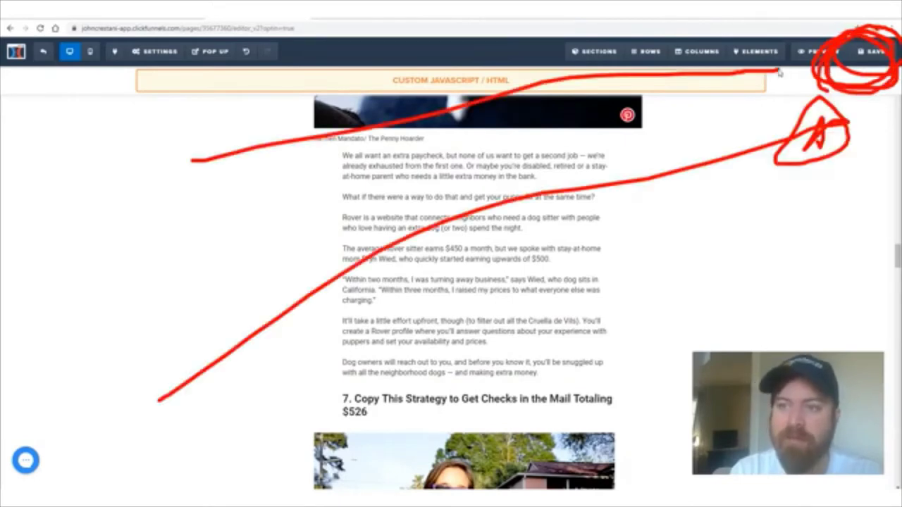
{"action": "left_click_drag", "start_coordinate": [779, 71], "coordinate": [773, 76]}
{"action": "left_click_drag", "start_coordinate": [838, 350], "coordinate": [885, 143]}
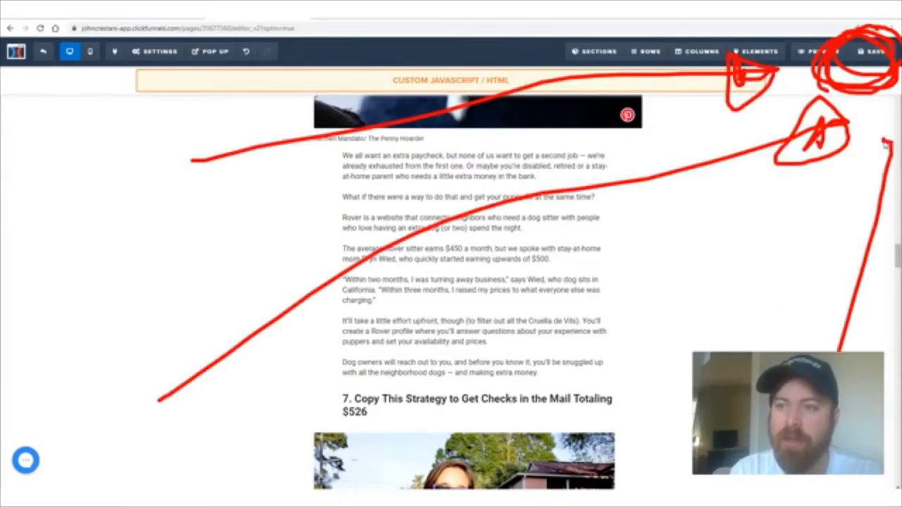
{"action": "key", "text": "Escape"}
Step: Save the edited page and return to the Bizopp Listicle funnel step overview
{"action": "left_click", "coordinate": [871, 52]}
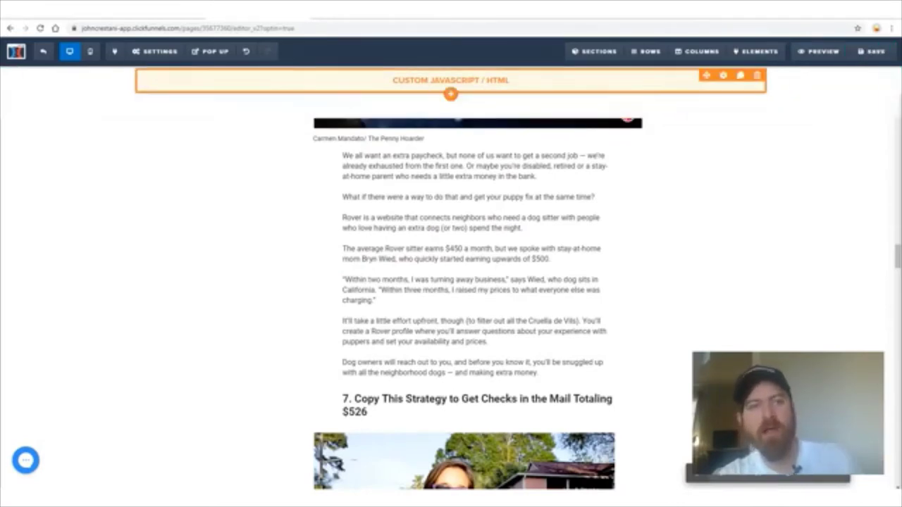
{"action": "mouse_move", "coordinate": [68, 61]}
{"action": "left_mouse_down"}
{"action": "mouse_move", "coordinate": [21, 35]}
{"action": "mouse_move", "coordinate": [74, 63]}
{"action": "mouse_move", "coordinate": [10, 71]}
{"action": "mouse_move", "coordinate": [57, 25]}
{"action": "mouse_move", "coordinate": [28, 41]}
{"action": "left_mouse_up"}
{"action": "mouse_move", "coordinate": [243, 370]}
{"action": "left_mouse_down"}
{"action": "mouse_move", "coordinate": [66, 100]}
{"action": "mouse_move", "coordinate": [56, 154]}
{"action": "mouse_move", "coordinate": [84, 107]}
{"action": "left_mouse_up"}
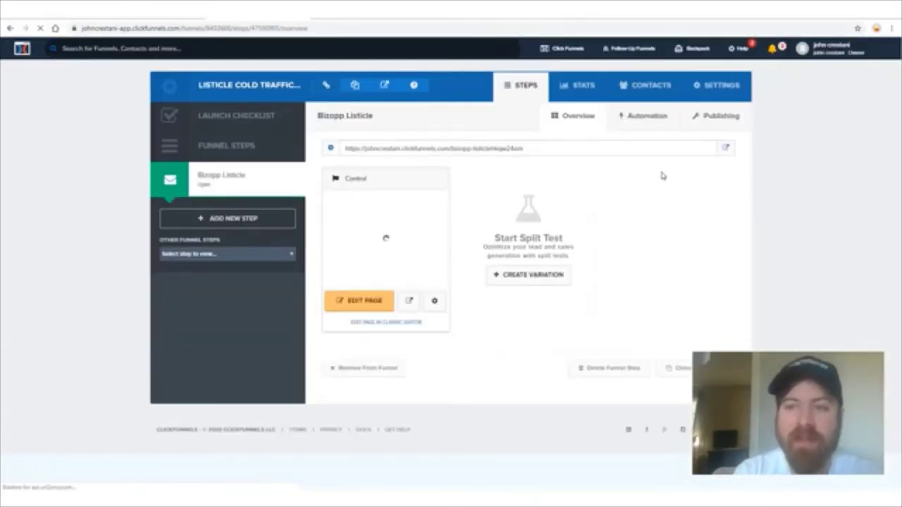
{"action": "mouse_move", "coordinate": [780, 89]}
{"action": "left_mouse_down"}
{"action": "mouse_move", "coordinate": [707, 73]}
{"action": "mouse_move", "coordinate": [769, 90]}
{"action": "mouse_move", "coordinate": [705, 53]}
{"action": "mouse_move", "coordinate": [718, 61]}
{"action": "mouse_move", "coordinate": [712, 123]}
{"action": "mouse_move", "coordinate": [677, 70]}
{"action": "left_mouse_up"}
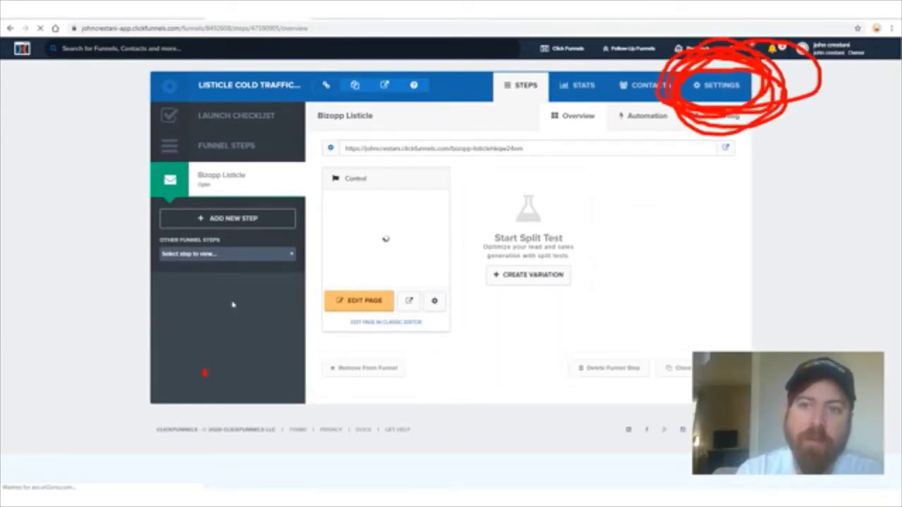
{"action": "left_click_drag", "start_coordinate": [203, 372], "coordinate": [615, 104]}
{"action": "left_click_drag", "start_coordinate": [569, 143], "coordinate": [576, 121]}
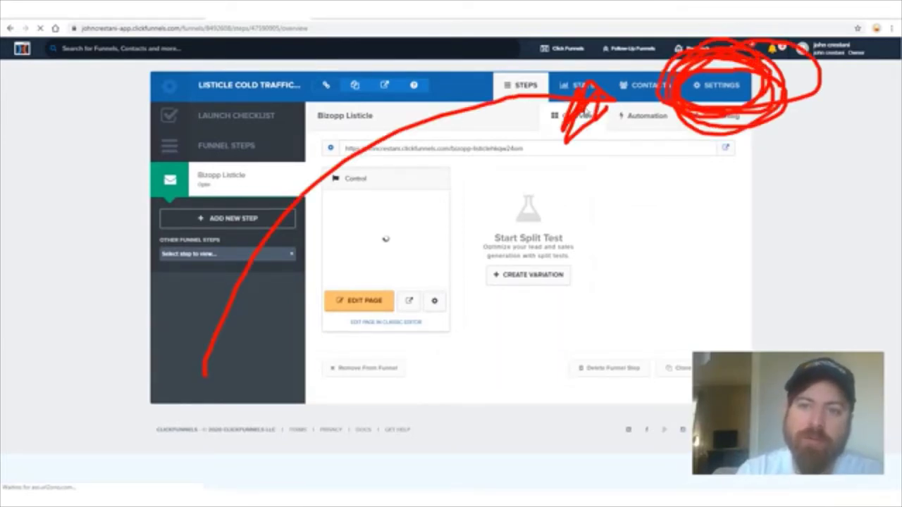
{"action": "left_click_drag", "start_coordinate": [577, 397], "coordinate": [772, 241]}
{"action": "left_click_drag", "start_coordinate": [739, 155], "coordinate": [780, 193]}
{"action": "key", "text": "Escape"}
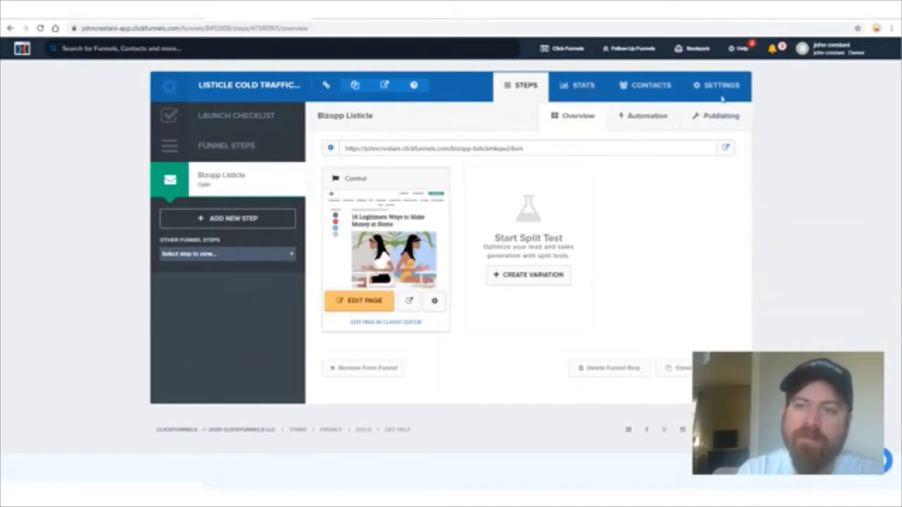
Step: Open the settings of the Listicle Cold Traffic Bizopp Presell funnel and highlight the Domain label at an enlarged page view
{"action": "left_click", "coordinate": [719, 88]}
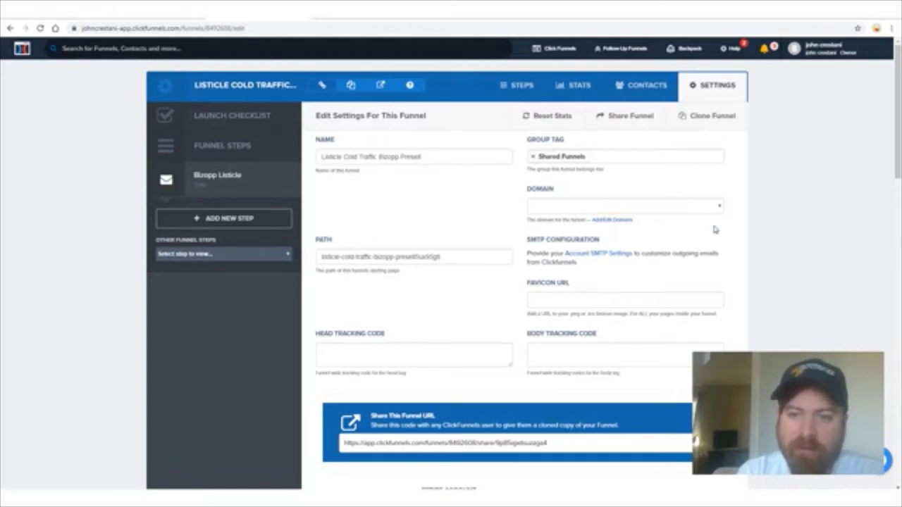
{"action": "scroll", "coordinate": [777, 205], "scroll_direction": "down", "scroll_amount": 1}
{"action": "scroll", "coordinate": [733, 232], "scroll_direction": "up", "scroll_amount": 1}
{"action": "key", "text": "ctrl+plus"}
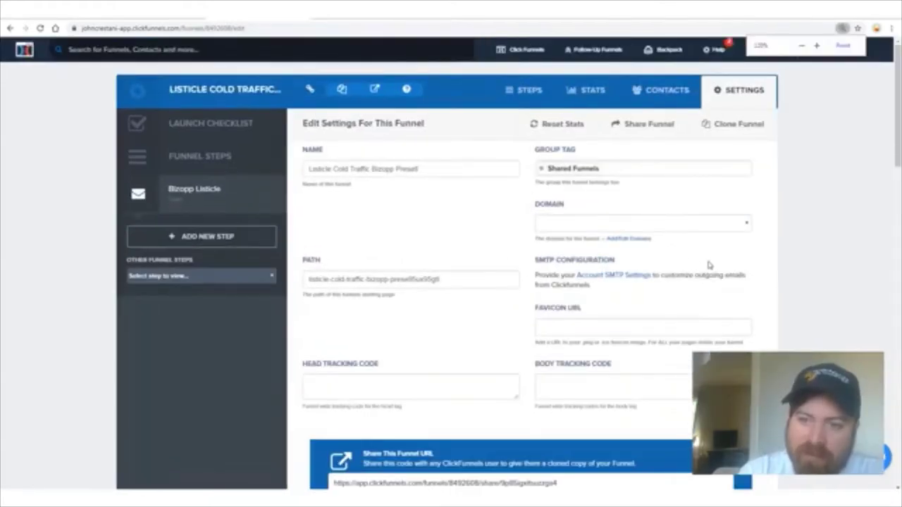
{"action": "scroll", "coordinate": [709, 265], "scroll_direction": "up", "scroll_amount": 1, "text": "ctrl"}
{"action": "scroll", "coordinate": [764, 308], "scroll_direction": "up", "scroll_amount": 1, "text": "ctrl"}
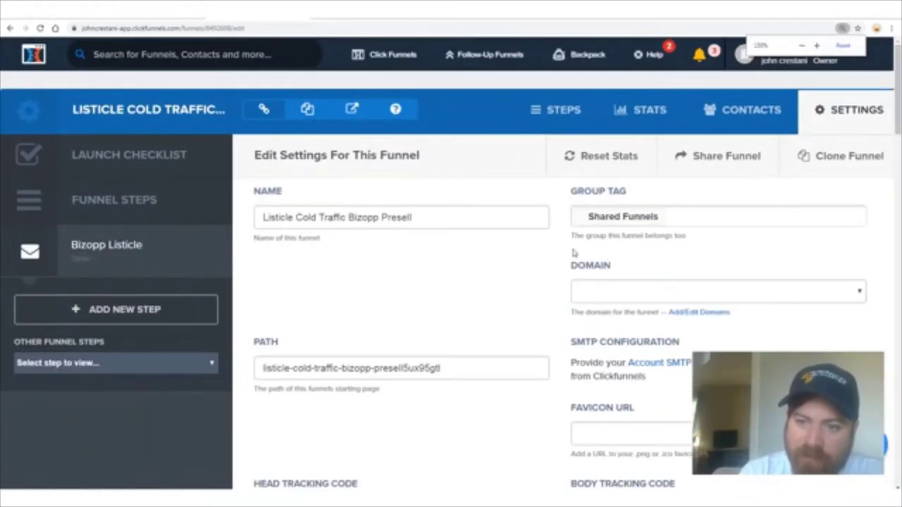
{"action": "left_click_drag", "start_coordinate": [572, 266], "coordinate": [620, 266]}
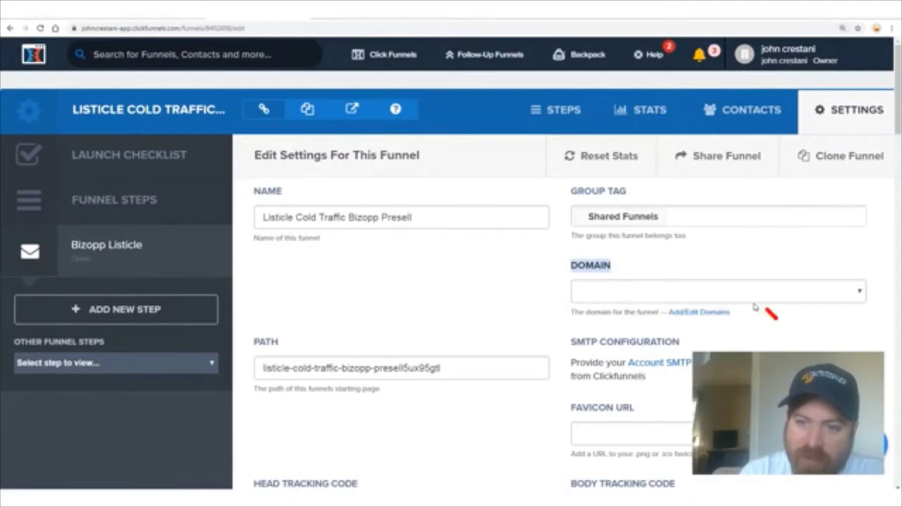
Step: Open the account's domain management from the funnel's domain setting and review the list of existing domains
{"action": "mouse_move", "coordinate": [772, 313]}
{"action": "left_mouse_down"}
{"action": "mouse_move", "coordinate": [663, 299]}
{"action": "mouse_move", "coordinate": [759, 331]}
{"action": "mouse_move", "coordinate": [664, 338]}
{"action": "mouse_move", "coordinate": [775, 296]}
{"action": "mouse_move", "coordinate": [754, 290]}
{"action": "mouse_move", "coordinate": [775, 324]}
{"action": "mouse_move", "coordinate": [673, 317]}
{"action": "mouse_move", "coordinate": [671, 351]}
{"action": "mouse_move", "coordinate": [666, 296]}
{"action": "mouse_move", "coordinate": [632, 335]}
{"action": "left_mouse_up"}
{"action": "mouse_move", "coordinate": [195, 378]}
{"action": "left_mouse_down"}
{"action": "mouse_move", "coordinate": [543, 300]}
{"action": "mouse_move", "coordinate": [614, 296]}
{"action": "mouse_move", "coordinate": [596, 286]}
{"action": "mouse_move", "coordinate": [590, 334]}
{"action": "left_mouse_up"}
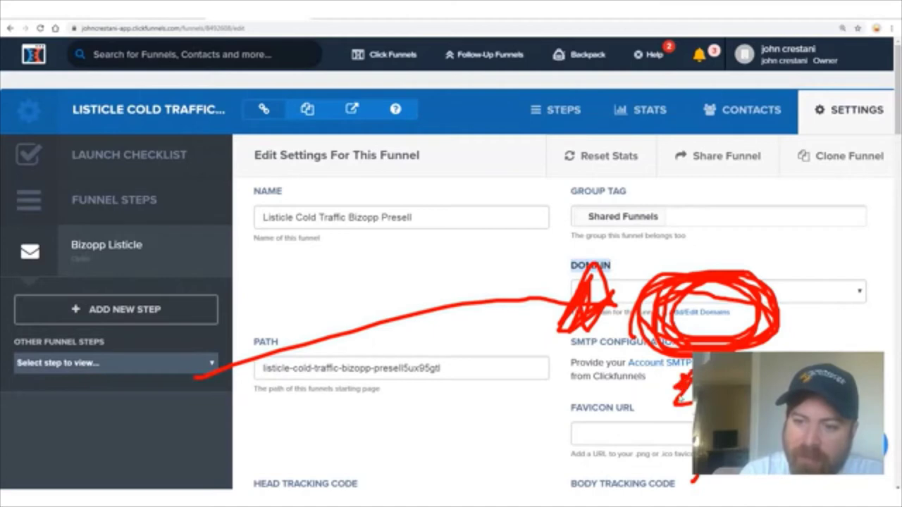
{"action": "left_click", "coordinate": [701, 313]}
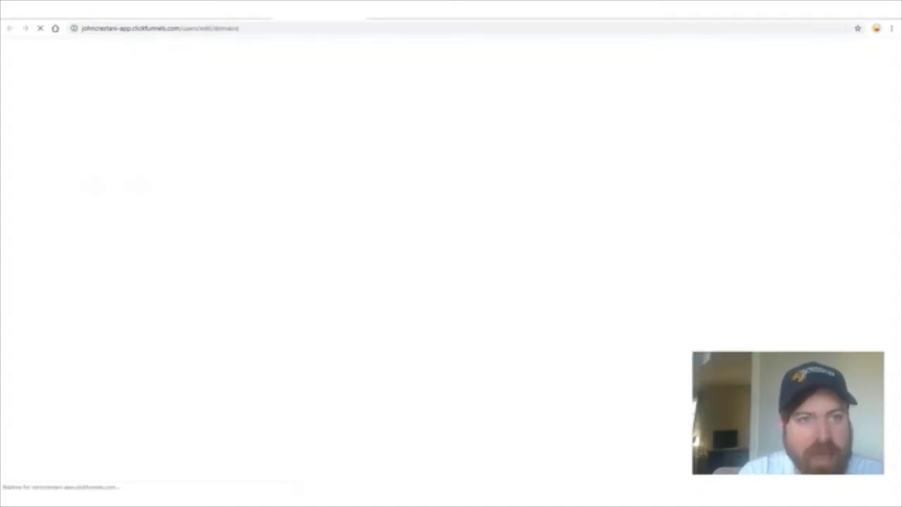
{"action": "scroll", "coordinate": [359, 366], "scroll_direction": "down", "scroll_amount": 3}
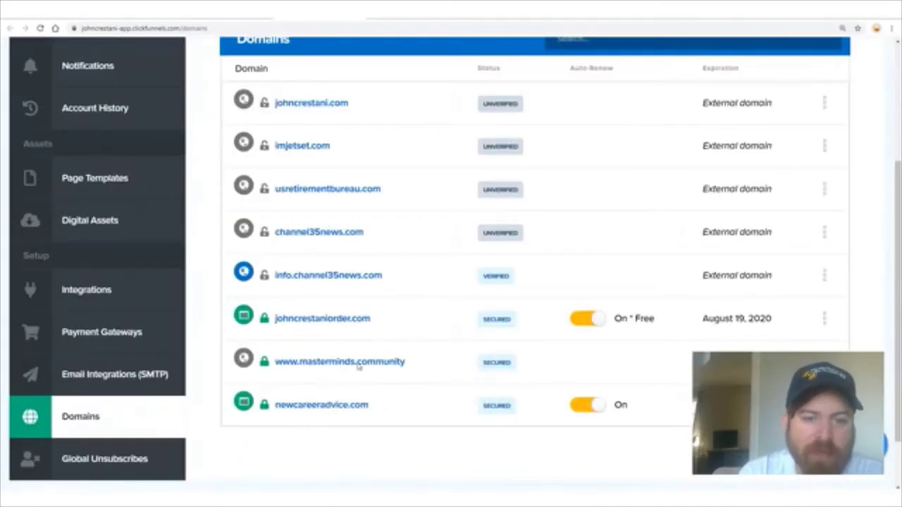
{"action": "scroll", "coordinate": [681, 276], "scroll_direction": "up", "scroll_amount": 3}
Step: Start adding a new domain to the account and choose to register a new one
{"action": "mouse_move", "coordinate": [852, 147]}
{"action": "left_mouse_down"}
{"action": "mouse_move", "coordinate": [808, 186]}
{"action": "mouse_move", "coordinate": [846, 124]}
{"action": "mouse_move", "coordinate": [733, 127]}
{"action": "mouse_move", "coordinate": [862, 176]}
{"action": "mouse_move", "coordinate": [719, 190]}
{"action": "mouse_move", "coordinate": [853, 138]}
{"action": "mouse_move", "coordinate": [708, 134]}
{"action": "left_mouse_up"}
{"action": "left_click_drag", "start_coordinate": [207, 187], "coordinate": [656, 141]}
{"action": "left_click_drag", "start_coordinate": [740, 338], "coordinate": [805, 246]}
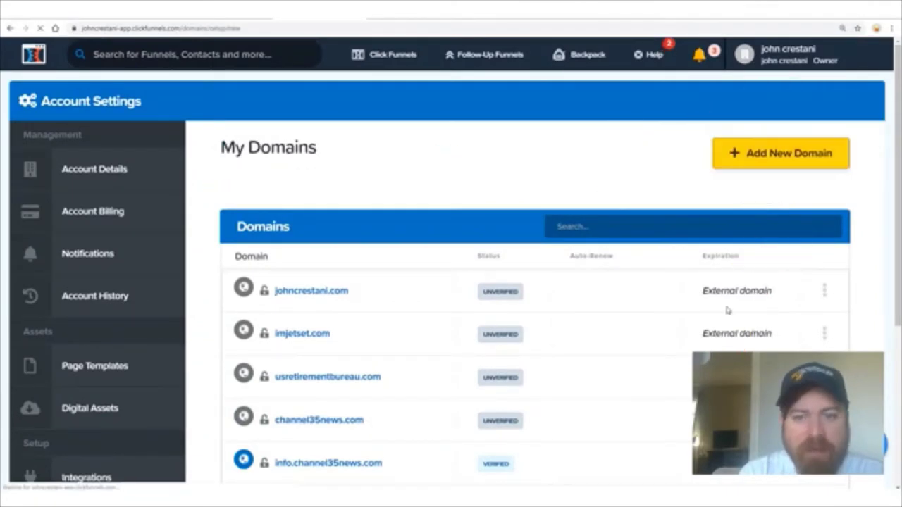
{"action": "key", "text": "ctrl+minus"}
{"action": "mouse_move", "coordinate": [504, 140]}
{"action": "left_mouse_down"}
{"action": "mouse_move", "coordinate": [267, 453]}
{"action": "mouse_move", "coordinate": [139, 448]}
{"action": "mouse_move", "coordinate": [144, 130]}
{"action": "mouse_move", "coordinate": [553, 146]}
{"action": "left_mouse_up"}
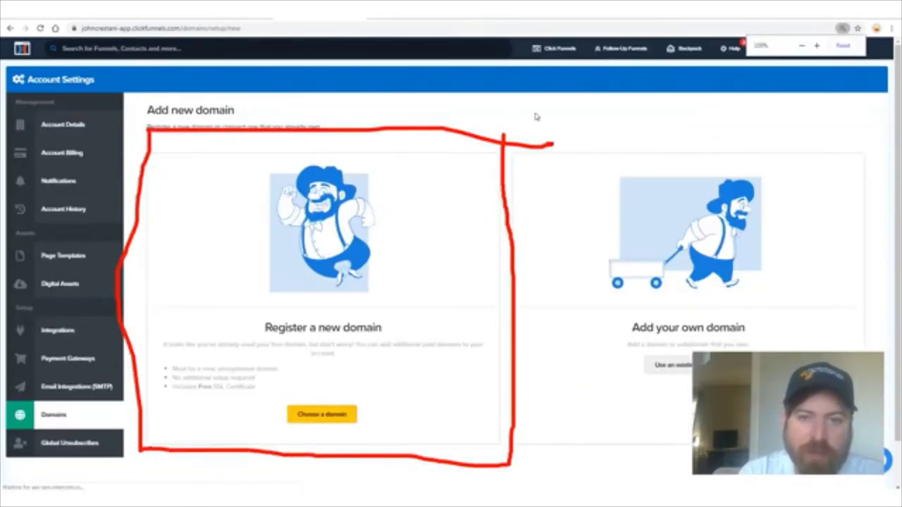
{"action": "mouse_move", "coordinate": [535, 117]}
{"action": "left_mouse_down"}
{"action": "mouse_move", "coordinate": [511, 196]}
{"action": "mouse_move", "coordinate": [483, 440]}
{"action": "mouse_move", "coordinate": [553, 141]}
{"action": "mouse_move", "coordinate": [580, 225]}
{"action": "left_mouse_up"}
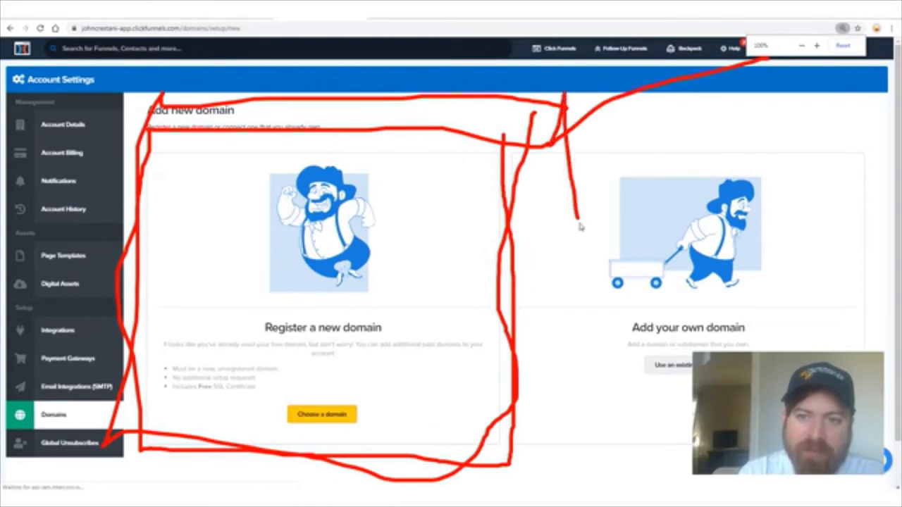
{"action": "left_click_drag", "start_coordinate": [580, 224], "coordinate": [564, 138]}
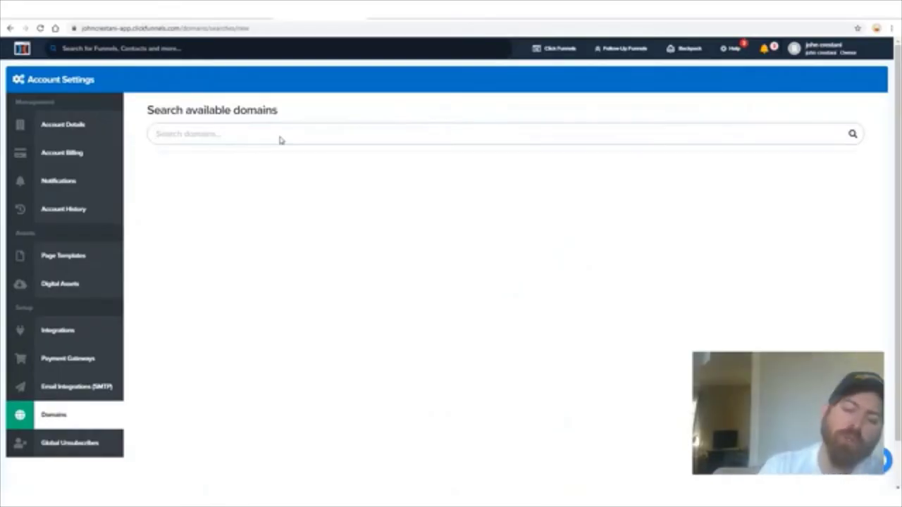
Step: Search the available domains for the account owner's full name and for johnworknews, and examine the prices of the johnworknews domains
{"action": "type", "text": "ohncres"}
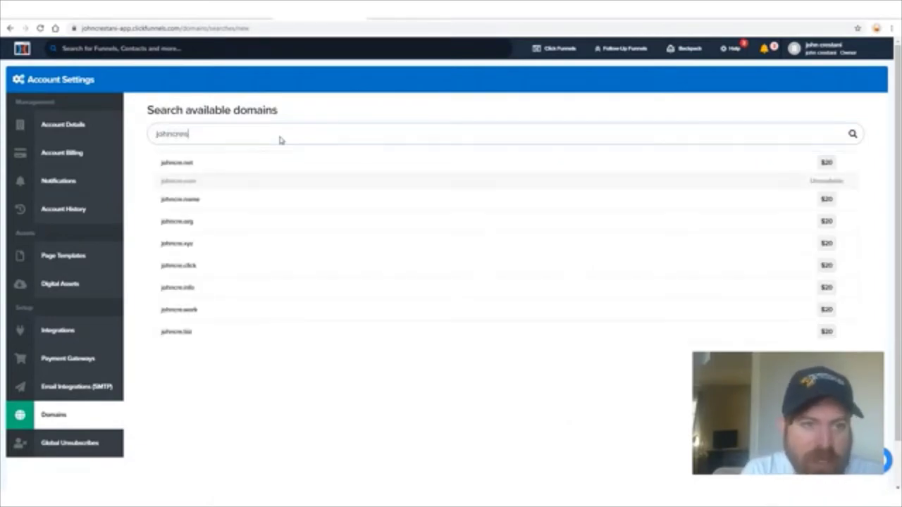
{"action": "type", "text": "tani"}
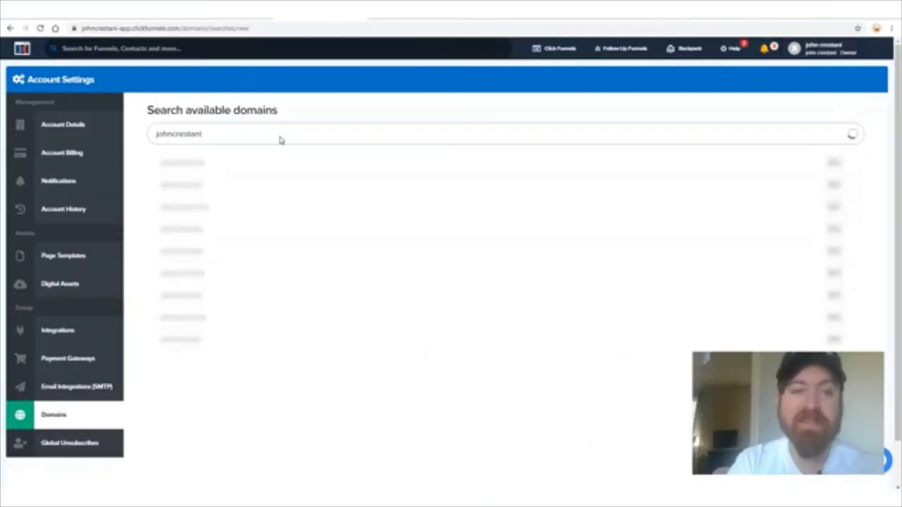
{"action": "key", "text": "ctrl+a"}
{"action": "type", "text": "joh"}
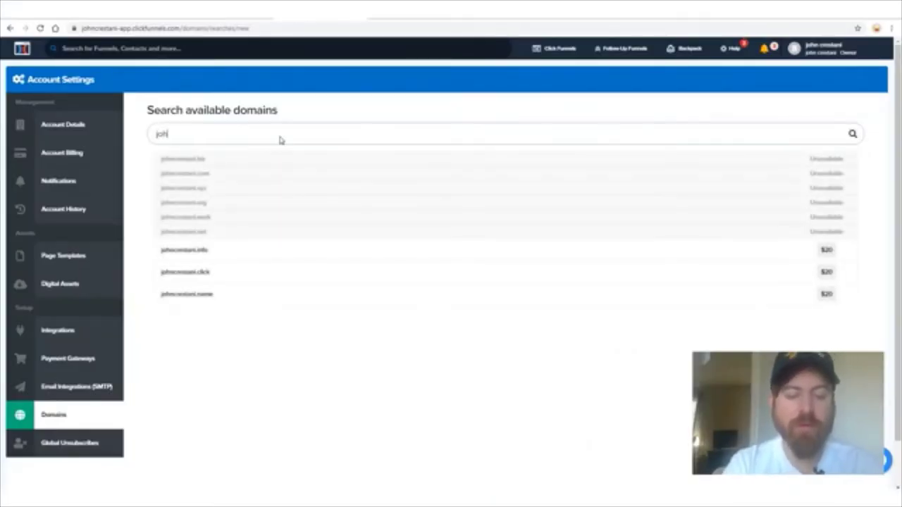
{"action": "type", "text": "nworknews"}
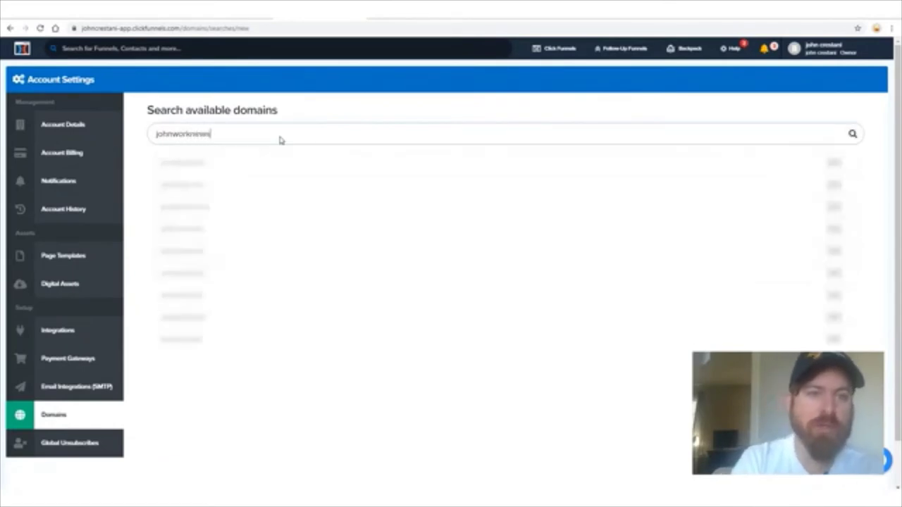
{"action": "mouse_move", "coordinate": [801, 171]}
{"action": "left_mouse_down"}
{"action": "mouse_move", "coordinate": [816, 143]}
{"action": "mouse_move", "coordinate": [867, 168]}
{"action": "mouse_move", "coordinate": [816, 146]}
{"action": "mouse_move", "coordinate": [864, 159]}
{"action": "left_mouse_up"}
{"action": "left_click_drag", "start_coordinate": [753, 167], "coordinate": [756, 151]}
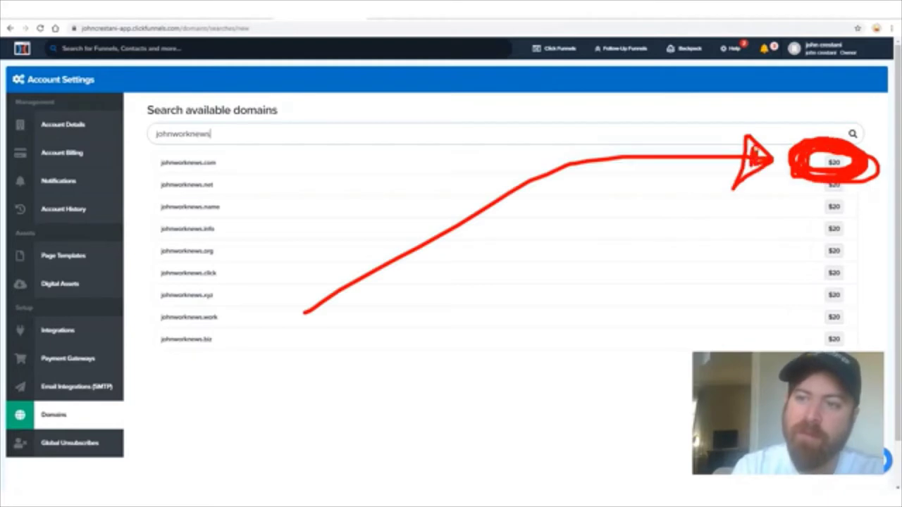
{"action": "left_click_drag", "start_coordinate": [790, 306], "coordinate": [831, 204]}
{"action": "left_click_drag", "start_coordinate": [527, 384], "coordinate": [780, 236]}
{"action": "key", "text": "Escape"}
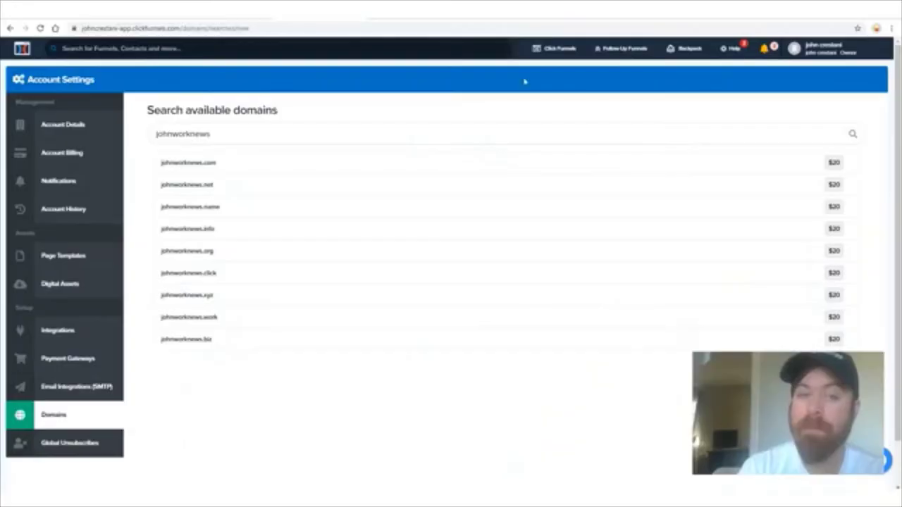
Step: Leave the domain search, return to the Listicle Cold Traffic Bizopp Presell funnel and open its settings at 125% page zoom
{"action": "key", "text": "alt+Left"}
{"action": "mouse_move", "coordinate": [556, 52]}
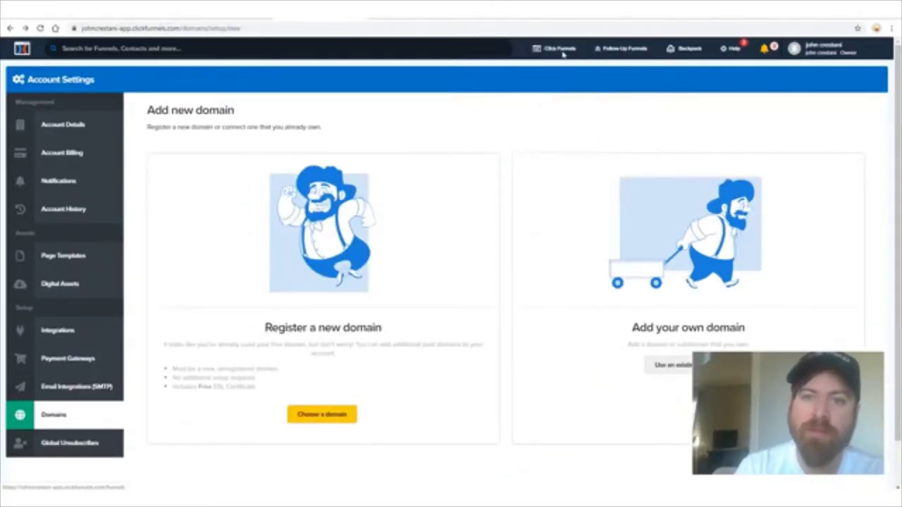
{"action": "left_click_drag", "start_coordinate": [527, 45], "coordinate": [518, 69]}
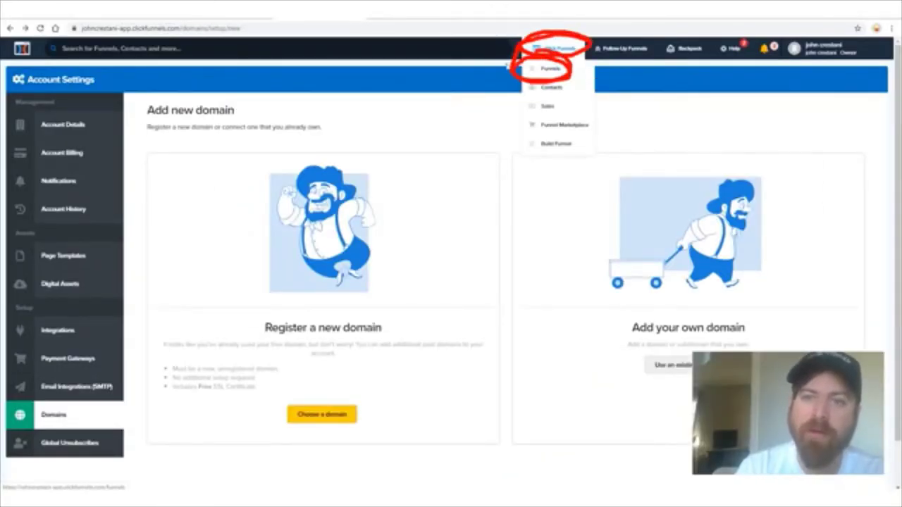
{"action": "left_click", "coordinate": [542, 67]}
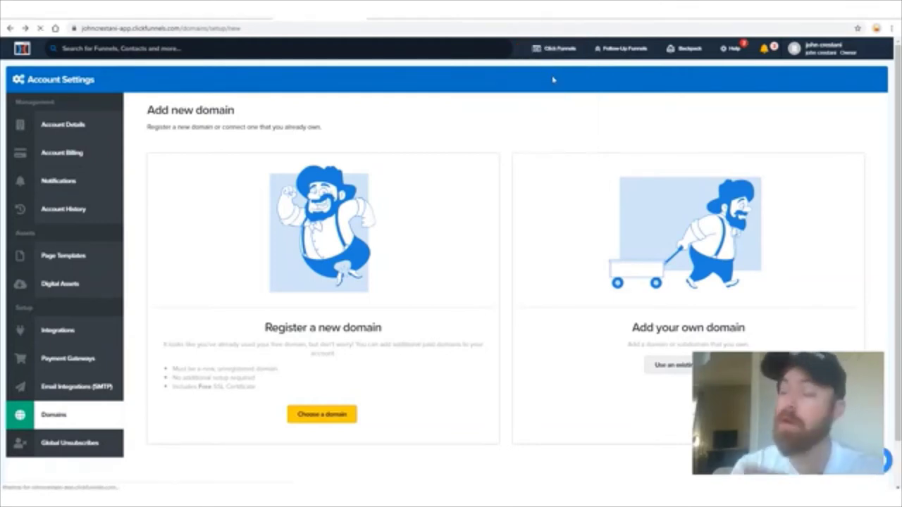
{"action": "key", "text": "ctrl+plus"}
{"action": "key", "text": "ctrl+plus"}
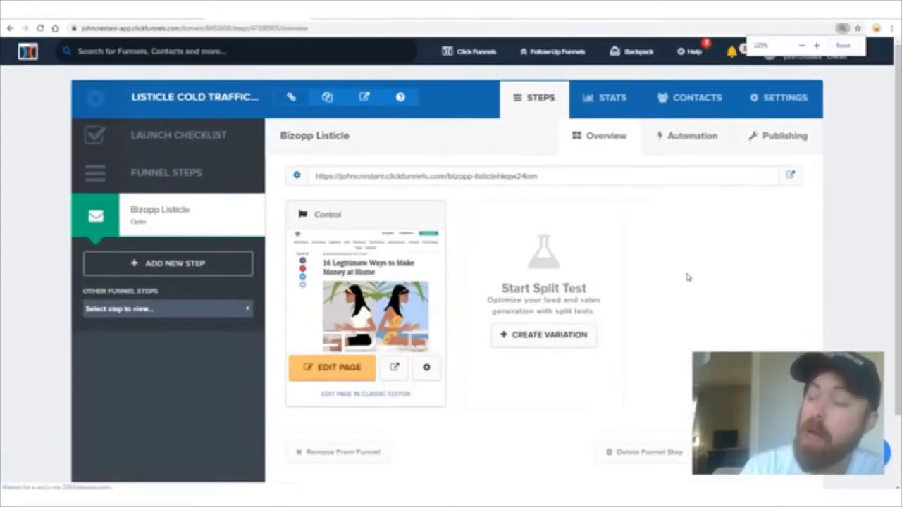
{"action": "mouse_move", "coordinate": [59, 59]}
{"action": "left_mouse_down"}
{"action": "mouse_move", "coordinate": [92, 391]}
{"action": "mouse_move", "coordinate": [828, 349]}
{"action": "mouse_move", "coordinate": [806, 106]}
{"action": "mouse_move", "coordinate": [23, 80]}
{"action": "left_mouse_up"}
{"action": "mouse_move", "coordinate": [818, 107]}
{"action": "left_mouse_down"}
{"action": "mouse_move", "coordinate": [733, 105]}
{"action": "mouse_move", "coordinate": [733, 72]}
{"action": "mouse_move", "coordinate": [739, 99]}
{"action": "mouse_move", "coordinate": [729, 125]}
{"action": "left_mouse_up"}
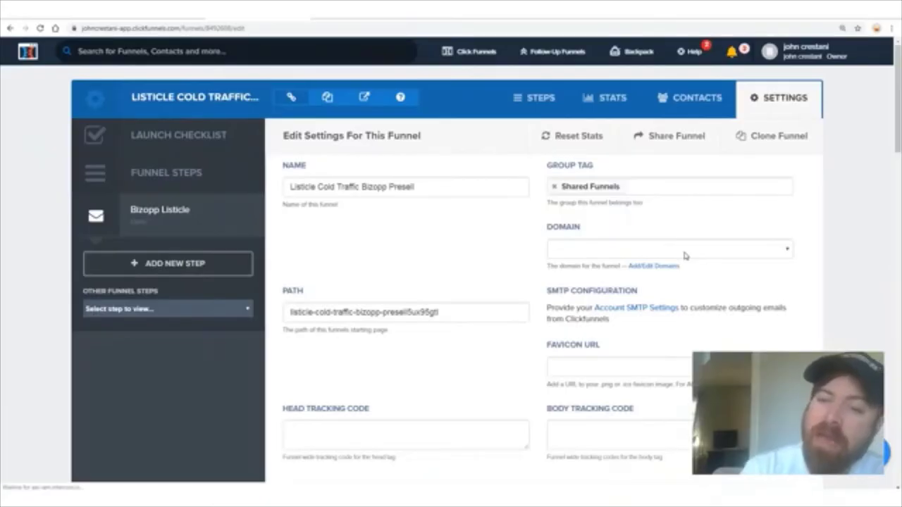
Step: Set the funnel's domain to newcareeradvice.com
{"action": "scroll", "coordinate": [798, 209], "scroll_direction": "down", "scroll_amount": 1}
{"action": "mouse_move", "coordinate": [809, 191]}
{"action": "left_mouse_down"}
{"action": "mouse_move", "coordinate": [544, 166]}
{"action": "mouse_move", "coordinate": [545, 222]}
{"action": "mouse_move", "coordinate": [817, 226]}
{"action": "mouse_move", "coordinate": [771, 223]}
{"action": "mouse_move", "coordinate": [776, 233]}
{"action": "mouse_move", "coordinate": [810, 232]}
{"action": "left_mouse_up"}
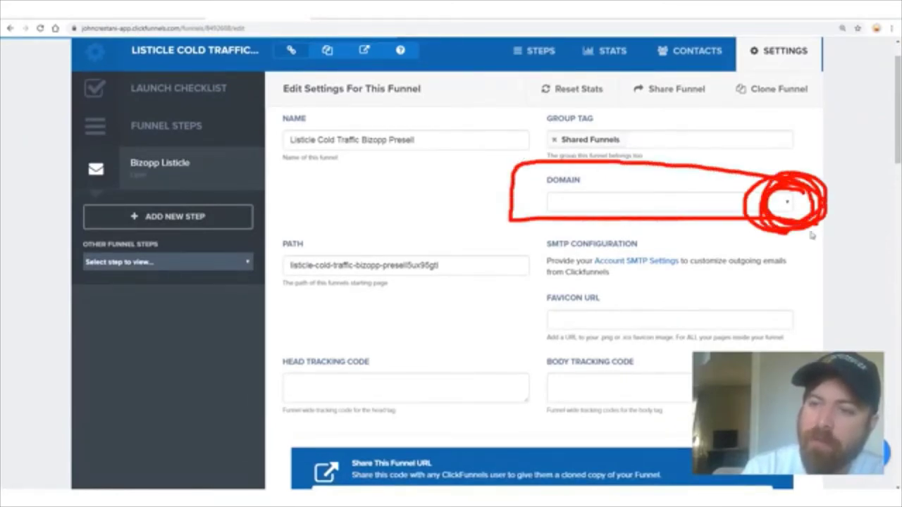
{"action": "left_click", "coordinate": [786, 203]}
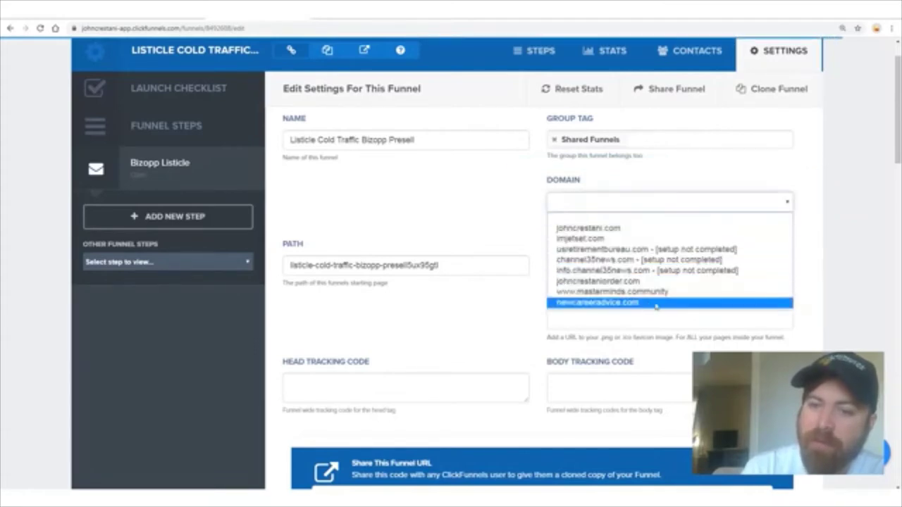
{"action": "mouse_move", "coordinate": [661, 296]}
{"action": "left_mouse_down"}
{"action": "mouse_move", "coordinate": [544, 300]}
{"action": "mouse_move", "coordinate": [661, 319]}
{"action": "left_mouse_up"}
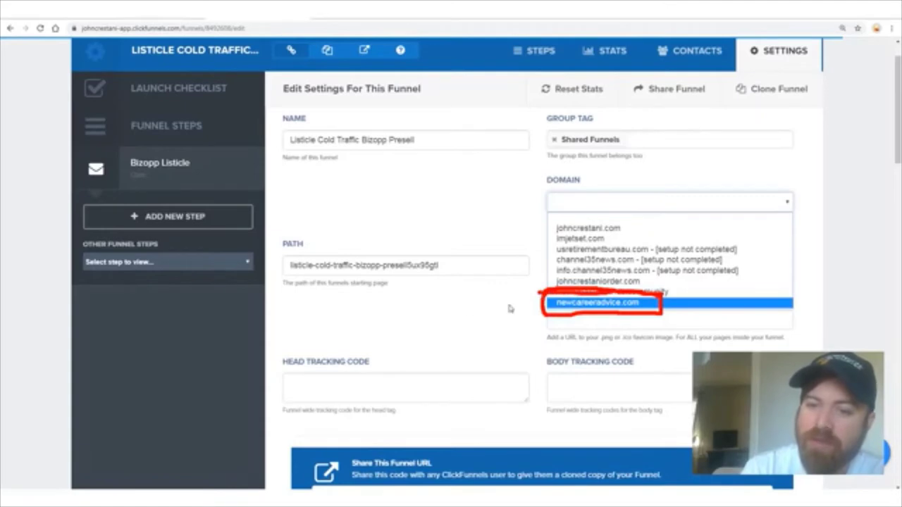
{"action": "mouse_move", "coordinate": [504, 126]}
{"action": "left_mouse_down"}
{"action": "mouse_move", "coordinate": [380, 234]}
{"action": "mouse_move", "coordinate": [549, 296]}
{"action": "mouse_move", "coordinate": [505, 313]}
{"action": "mouse_move", "coordinate": [525, 272]}
{"action": "left_mouse_up"}
{"action": "mouse_move", "coordinate": [593, 432]}
{"action": "left_mouse_down"}
{"action": "mouse_move", "coordinate": [815, 325]}
{"action": "mouse_move", "coordinate": [708, 303]}
{"action": "left_mouse_up"}
{"action": "left_click", "coordinate": [708, 303]}
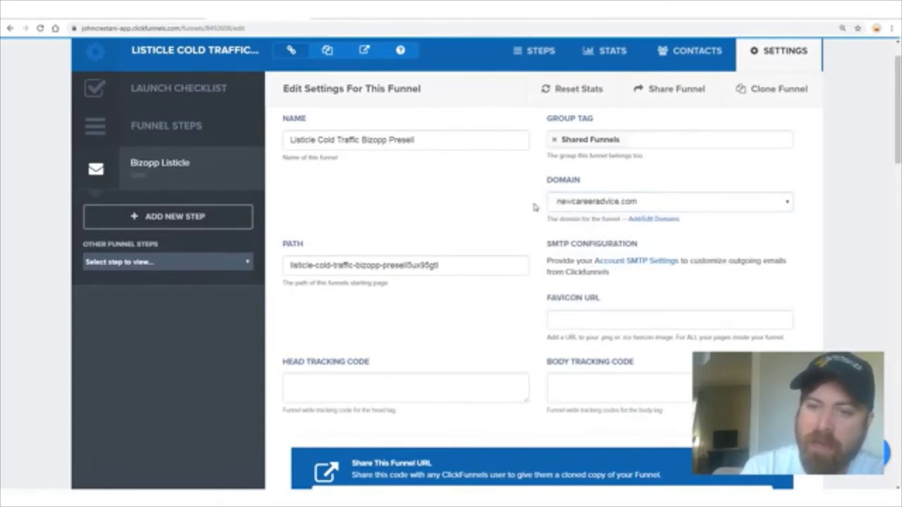
Step: Save the funnel settings and return to the Bizopp Listicle step overview
{"action": "left_click_drag", "start_coordinate": [896, 141], "coordinate": [890, 462]}
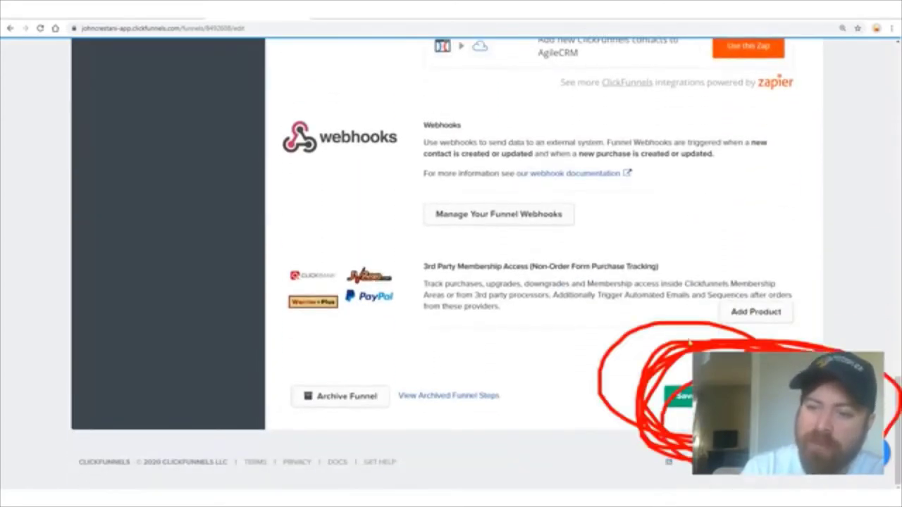
{"action": "left_click_drag", "start_coordinate": [687, 458], "coordinate": [833, 349]}
{"action": "mouse_move", "coordinate": [652, 162]}
{"action": "left_mouse_down"}
{"action": "mouse_move", "coordinate": [585, 433]}
{"action": "mouse_move", "coordinate": [554, 472]}
{"action": "mouse_move", "coordinate": [578, 444]}
{"action": "left_mouse_up"}
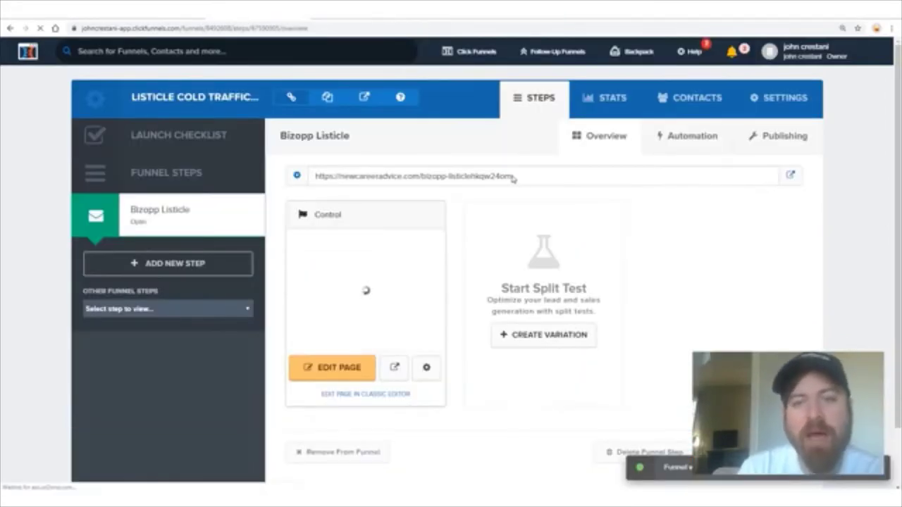
Step: Copy the Bizopp Listicle page's newcareeradvice.com URL and add a "Website Link" heading below the Digistore link in the Notepad notes
{"action": "left_click_drag", "start_coordinate": [488, 182], "coordinate": [316, 180]}
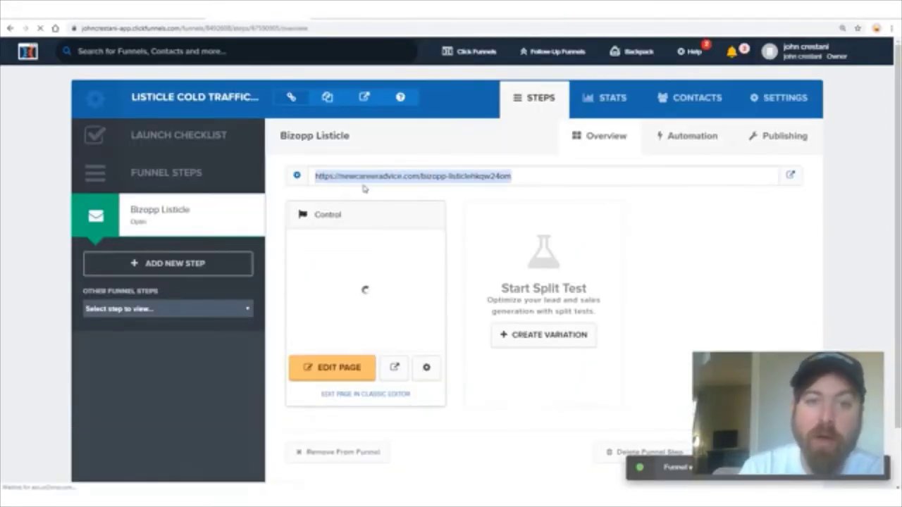
{"action": "mouse_move", "coordinate": [544, 168]}
{"action": "left_mouse_down"}
{"action": "mouse_move", "coordinate": [453, 162]}
{"action": "mouse_move", "coordinate": [521, 197]}
{"action": "left_mouse_up"}
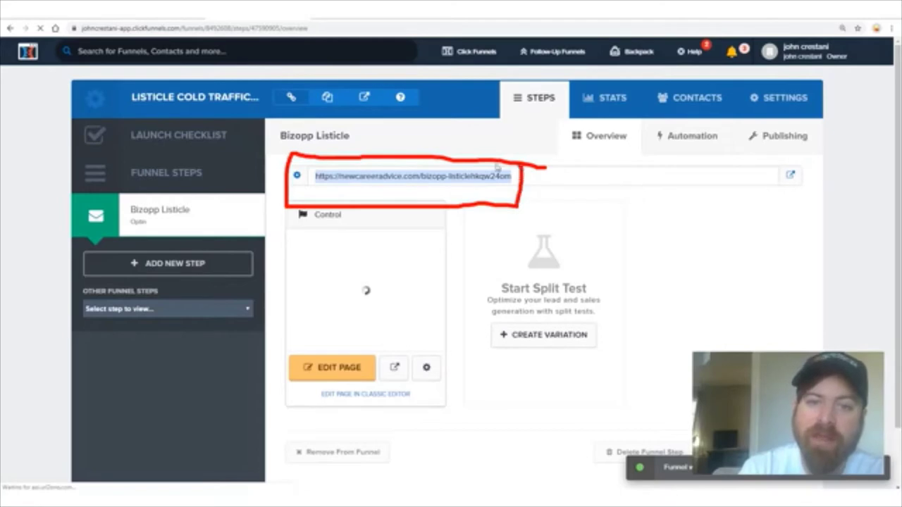
{"action": "mouse_move", "coordinate": [856, 304]}
{"action": "left_mouse_down"}
{"action": "mouse_move", "coordinate": [592, 190]}
{"action": "mouse_move", "coordinate": [537, 227]}
{"action": "left_mouse_up"}
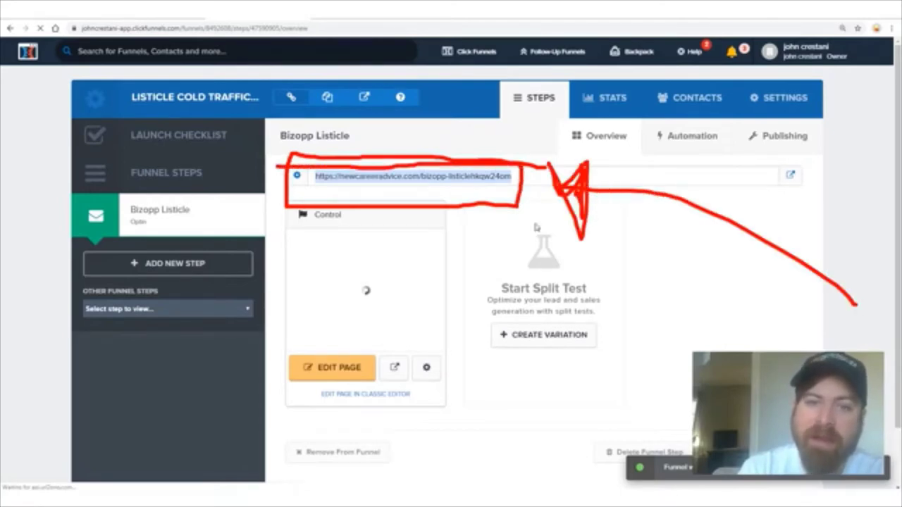
{"action": "left_click_drag", "start_coordinate": [422, 439], "coordinate": [416, 243]}
{"action": "key", "text": "Escape"}
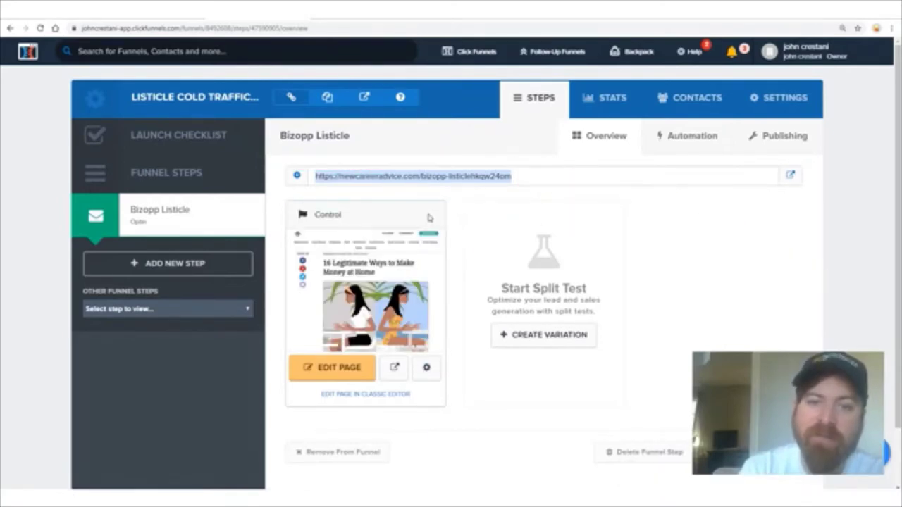
{"action": "left_click", "coordinate": [477, 177]}
{"action": "left_click_drag", "start_coordinate": [523, 180], "coordinate": [314, 182]}
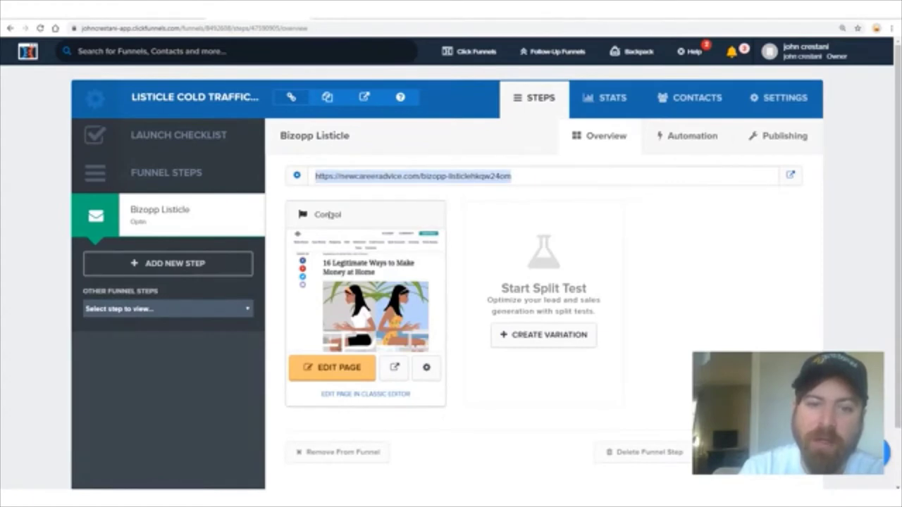
{"action": "type", "text": "ite Lin"}
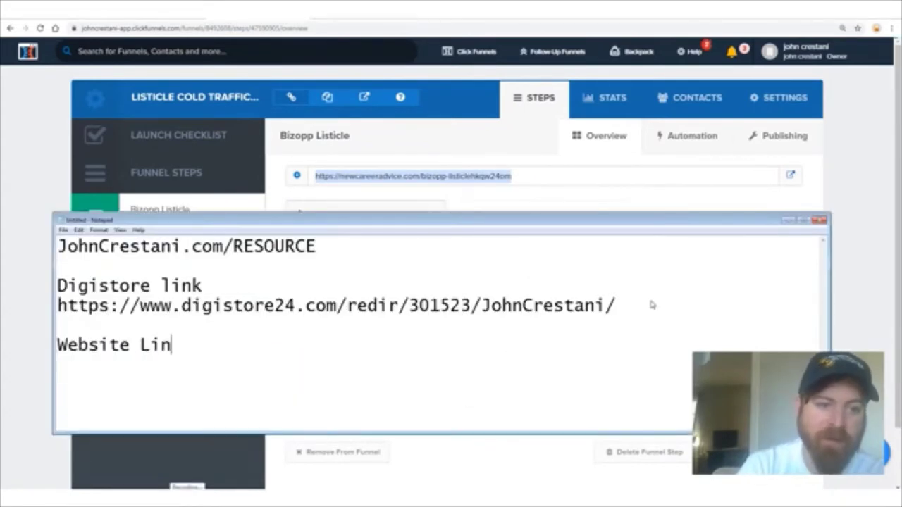
{"action": "type", "text": "k"}
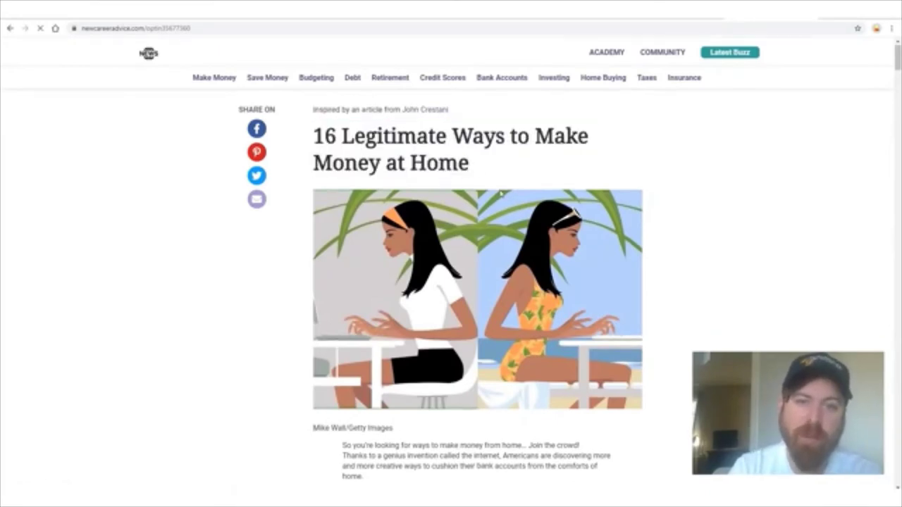
Step: Look through items 1 to 3 of the published listicle and check their 'Work-At-Home Secrets' book offers
{"action": "scroll", "coordinate": [458, 226], "scroll_direction": "down", "scroll_amount": 10}
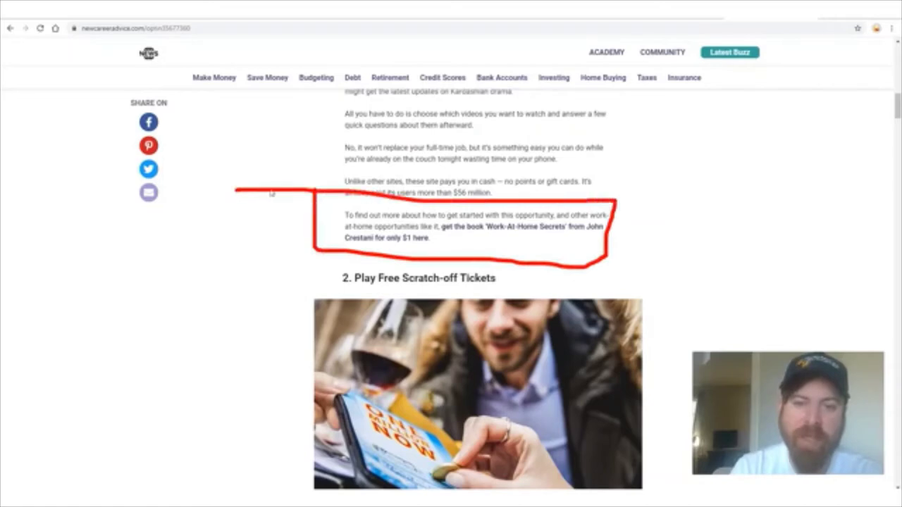
{"action": "scroll", "coordinate": [326, 313], "scroll_direction": "down", "scroll_amount": 8}
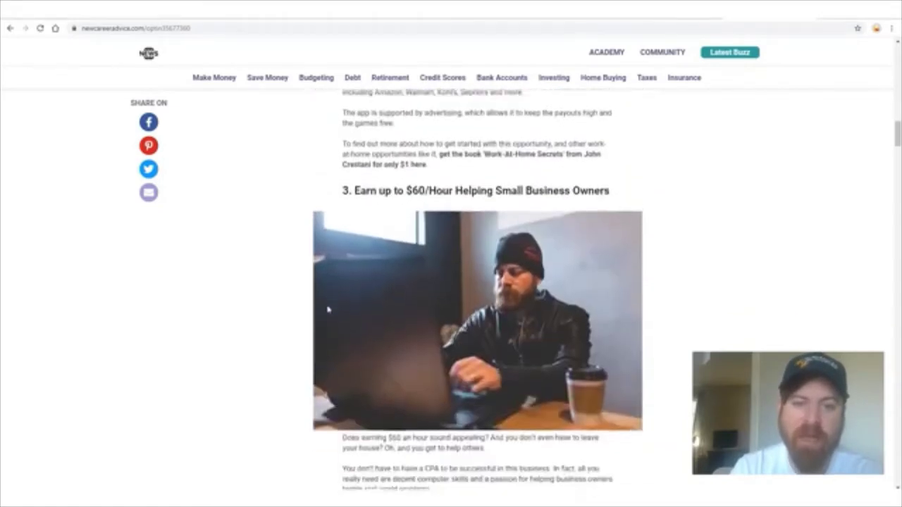
{"action": "scroll", "coordinate": [327, 313], "scroll_direction": "up", "scroll_amount": 3}
{"action": "left_click_drag", "start_coordinate": [331, 255], "coordinate": [344, 316]}
{"action": "scroll", "coordinate": [297, 287], "scroll_direction": "down", "scroll_amount": 4}
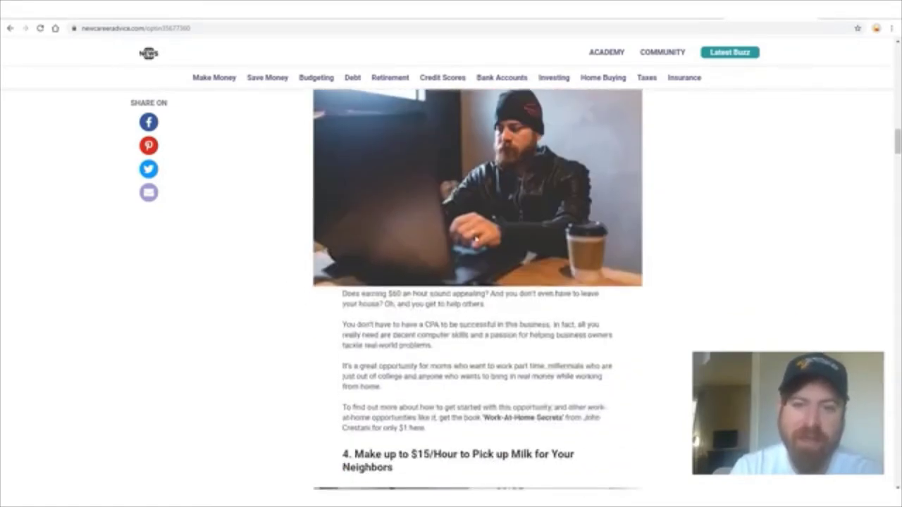
{"action": "scroll", "coordinate": [607, 210], "scroll_direction": "up", "scroll_amount": 1}
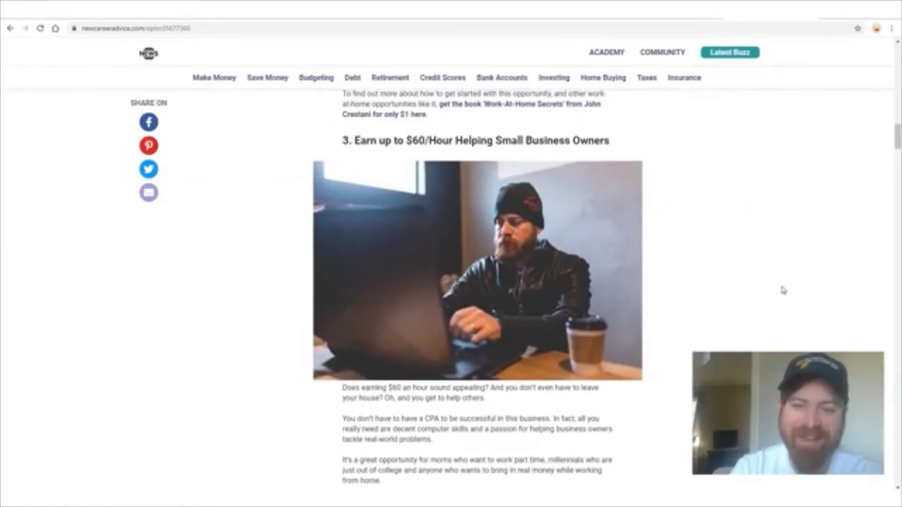
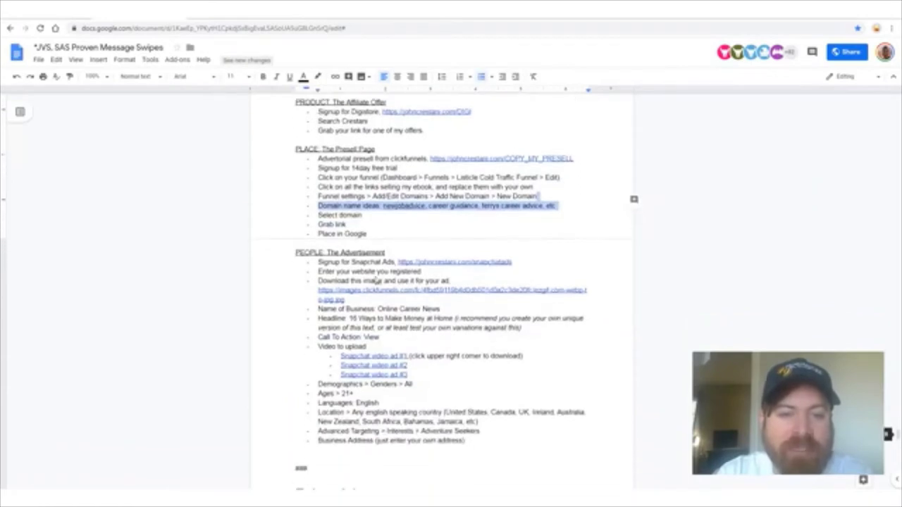
Step: Open the Snapchat Ads signup link from the document's People section and start an Advanced Create campaign
{"action": "left_click", "coordinate": [296, 255]}
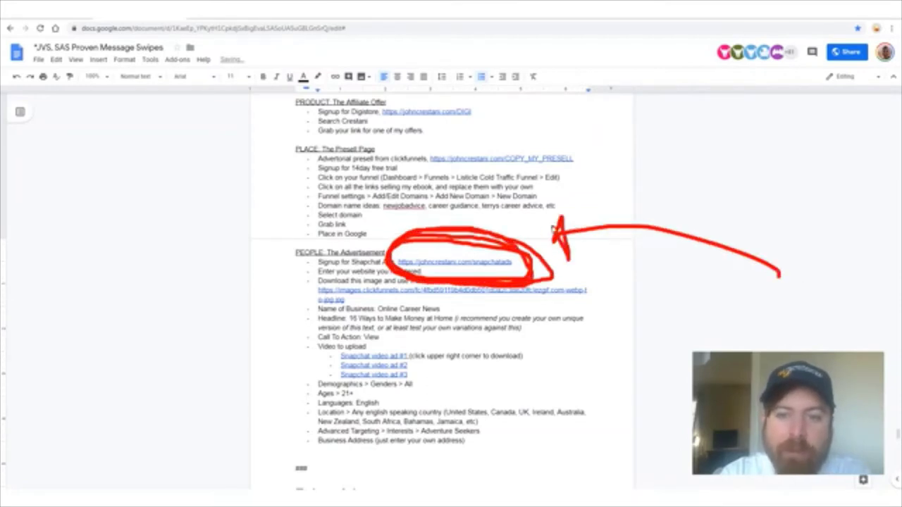
{"action": "left_click", "coordinate": [473, 268]}
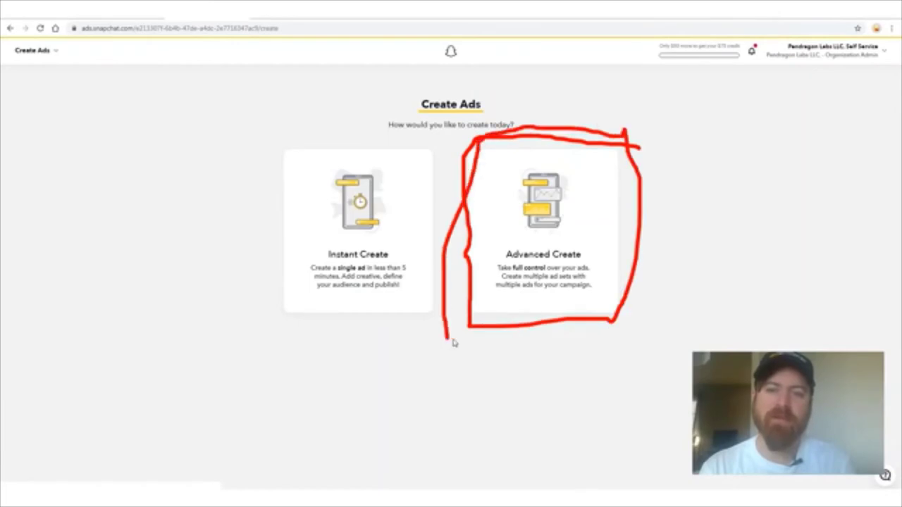
{"action": "left_click_drag", "start_coordinate": [799, 115], "coordinate": [664, 263]}
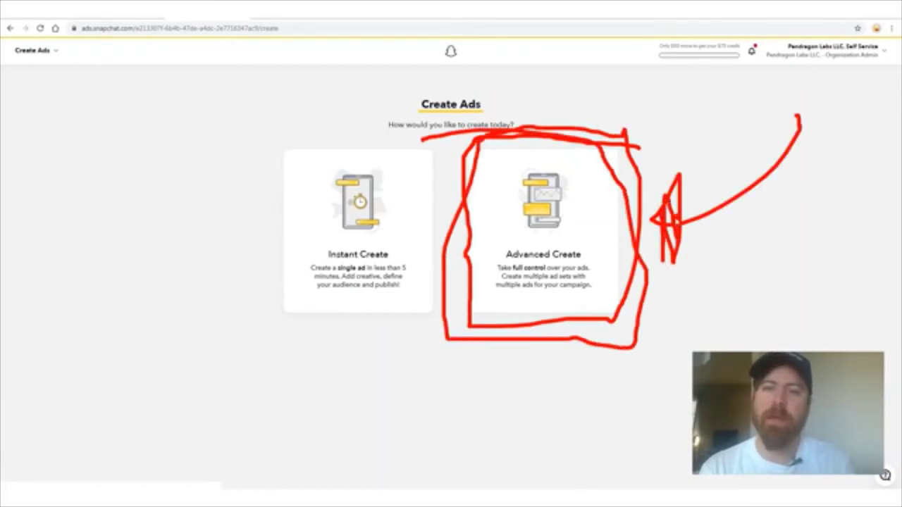
{"action": "key", "text": "Escape"}
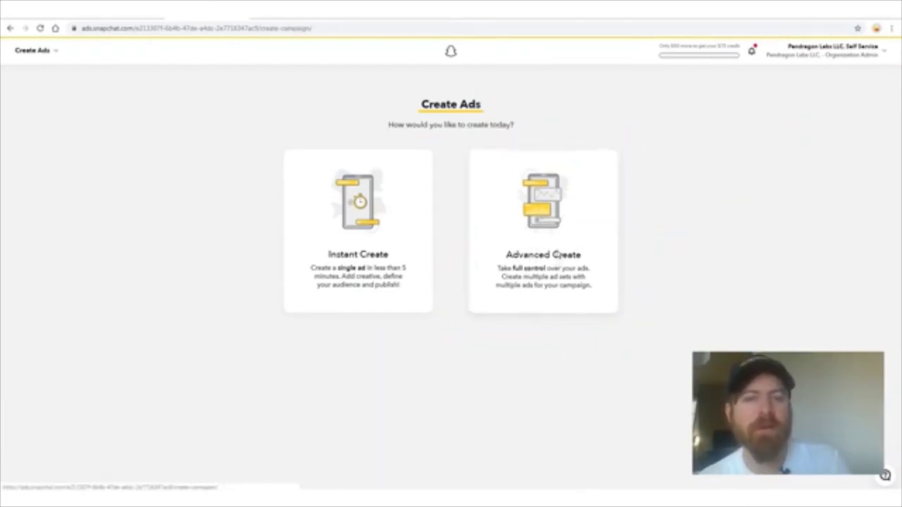
{"action": "left_click", "coordinate": [558, 261]}
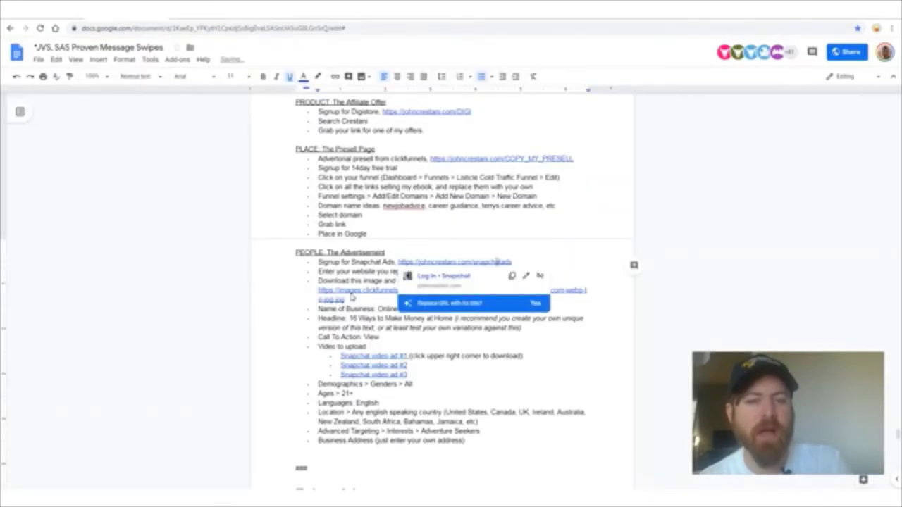
Step: Choose Drive Traffic To Website as the campaign objective and set the campaign's end date to January 18, 2020
{"action": "left_click", "coordinate": [341, 261]}
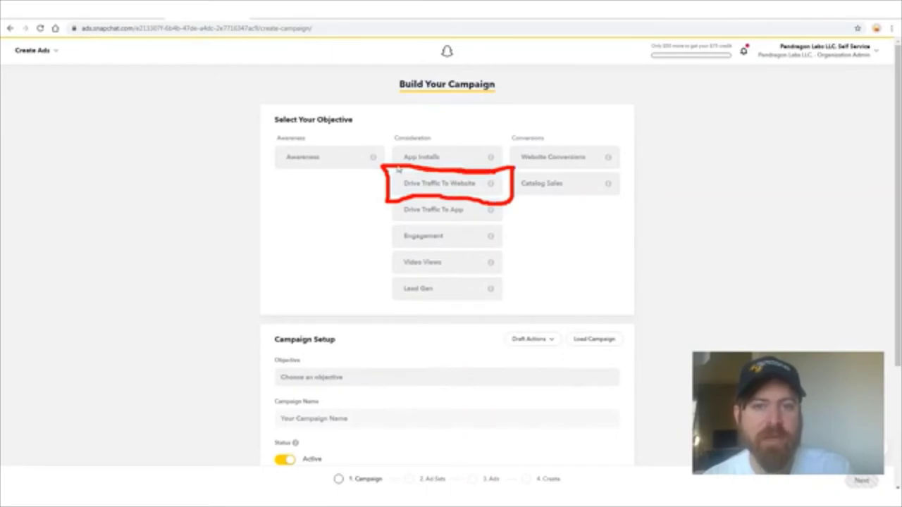
{"action": "left_click_drag", "start_coordinate": [398, 169], "coordinate": [506, 162]}
{"action": "left_click_drag", "start_coordinate": [492, 351], "coordinate": [633, 313]}
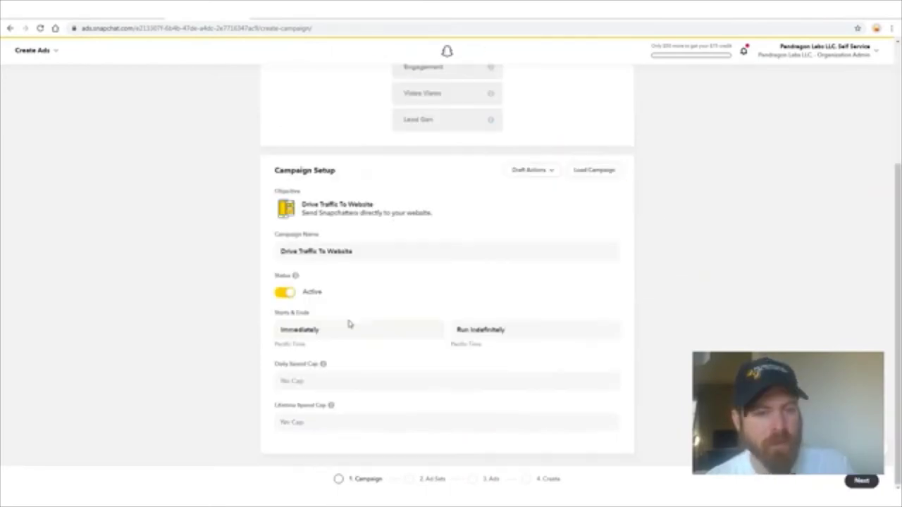
{"action": "key", "text": "Escape"}
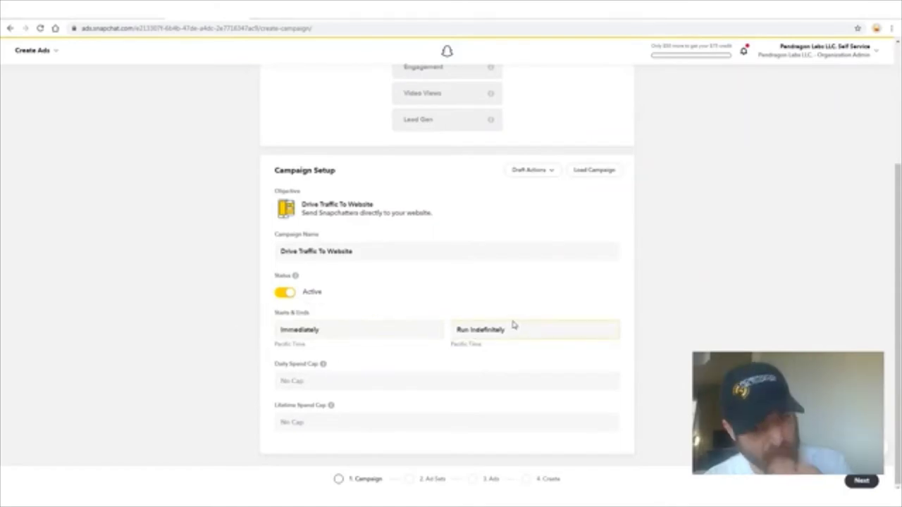
{"action": "left_click", "coordinate": [513, 325]}
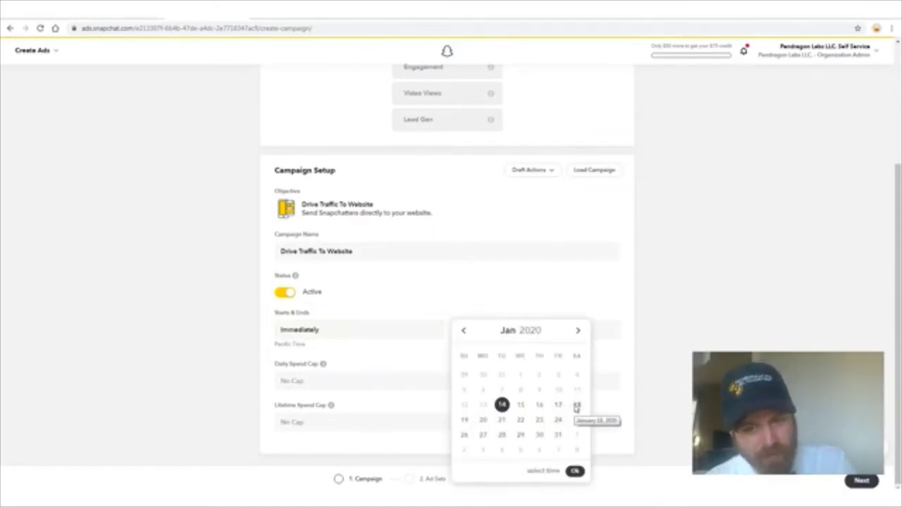
{"action": "left_click", "coordinate": [579, 474]}
Step: Set the campaign's daily spend cap to $20.00 and its lifetime spend cap to $50.00
{"action": "left_click", "coordinate": [356, 389]}
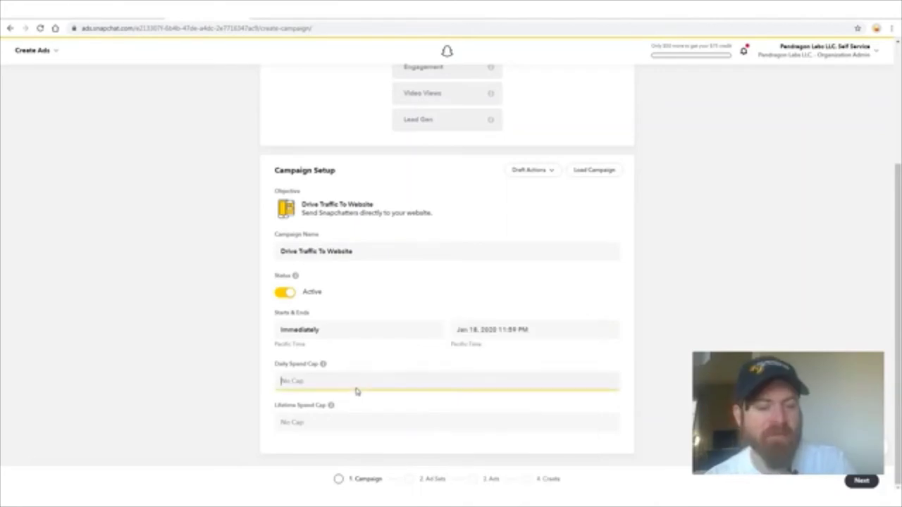
{"action": "key", "text": "Tab"}
{"action": "left_click", "coordinate": [291, 384]}
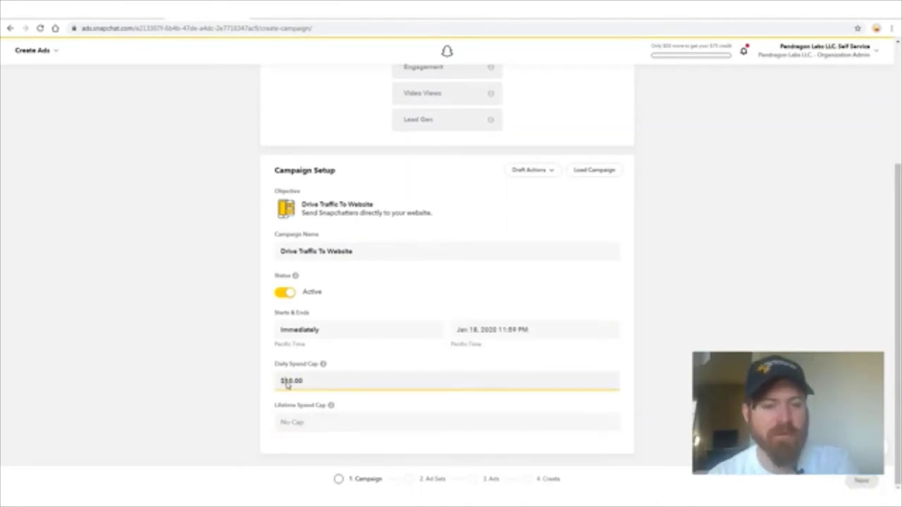
{"action": "left_click", "coordinate": [338, 422]}
{"action": "type", "text": "0"}
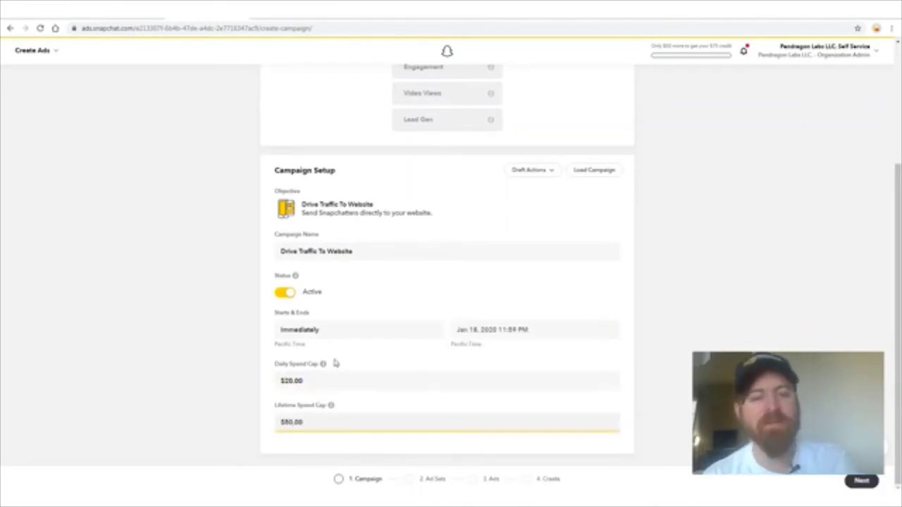
{"action": "left_click", "coordinate": [335, 363]}
{"action": "mouse_move", "coordinate": [331, 405]}
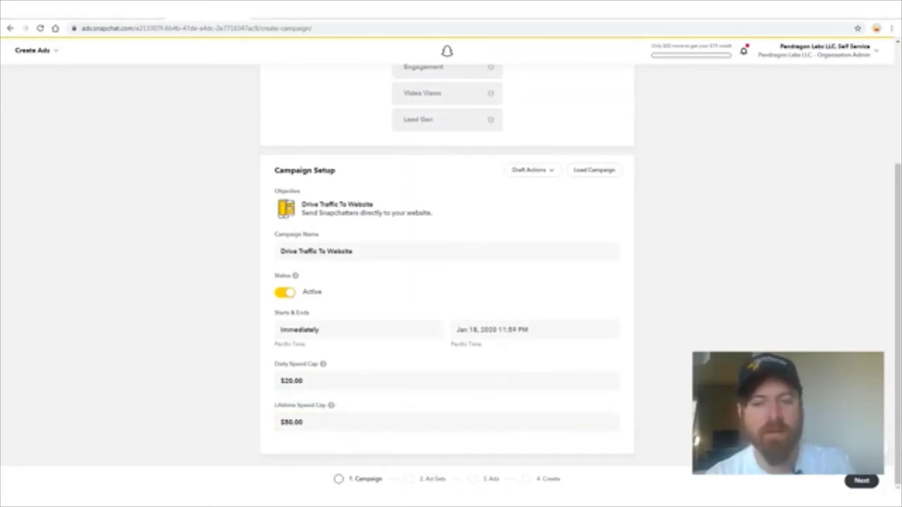
{"action": "mouse_move", "coordinate": [296, 441]}
{"action": "left_mouse_down"}
{"action": "mouse_move", "coordinate": [636, 451]}
{"action": "mouse_move", "coordinate": [606, 401]}
{"action": "left_mouse_up"}
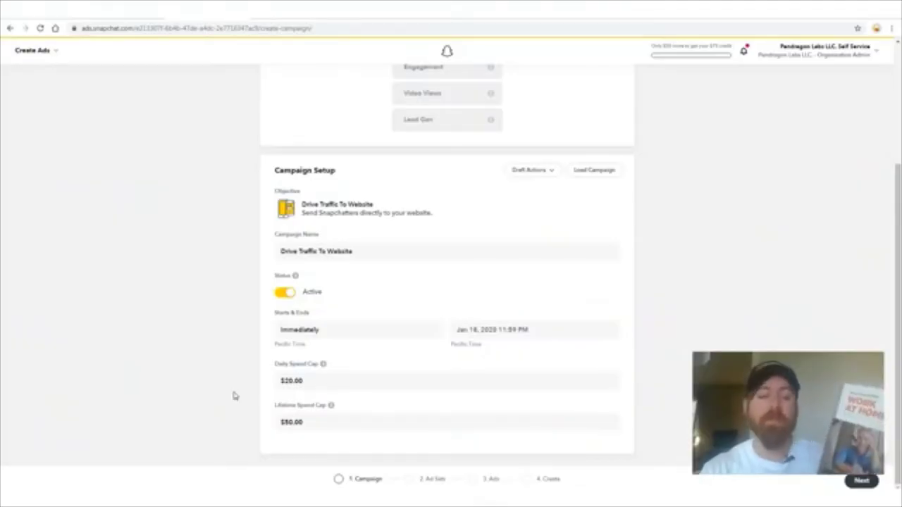
Step: Work out a figure in the Calculator and close it
{"action": "left_click", "coordinate": [121, 503]}
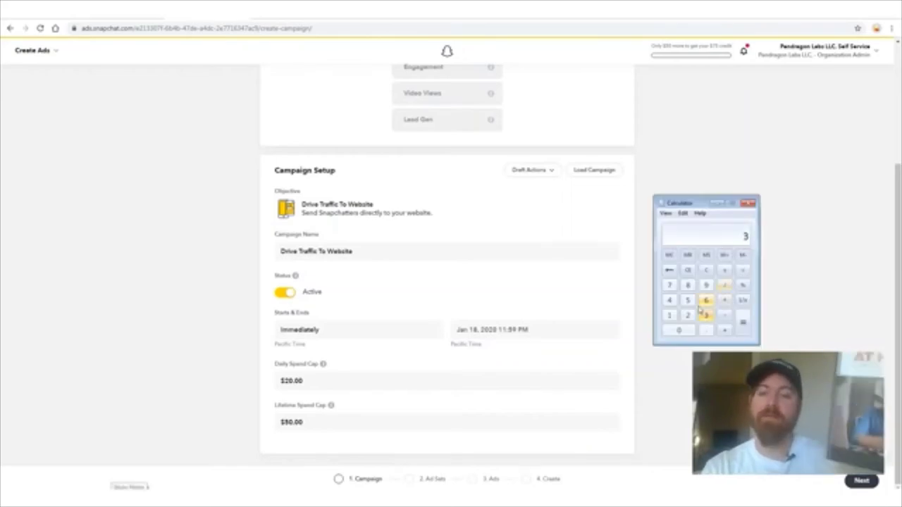
{"action": "type", "text": "55"}
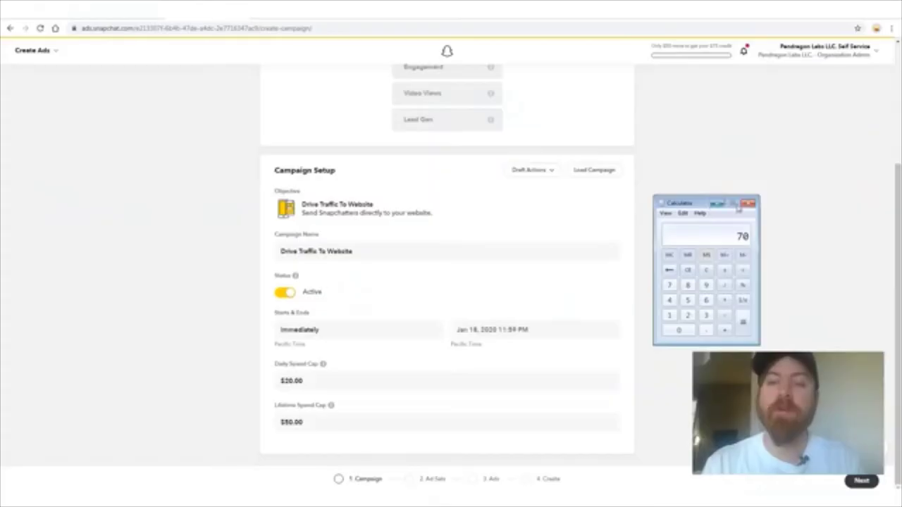
{"action": "left_click", "coordinate": [748, 204]}
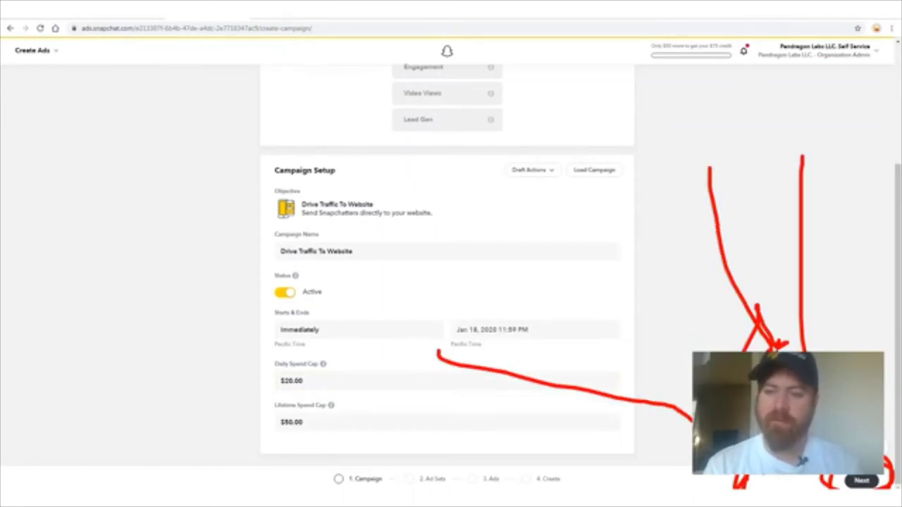
Step: Continue from the campaign setup to the ad sets stage and set the target location to Australia
{"action": "left_click", "coordinate": [861, 480]}
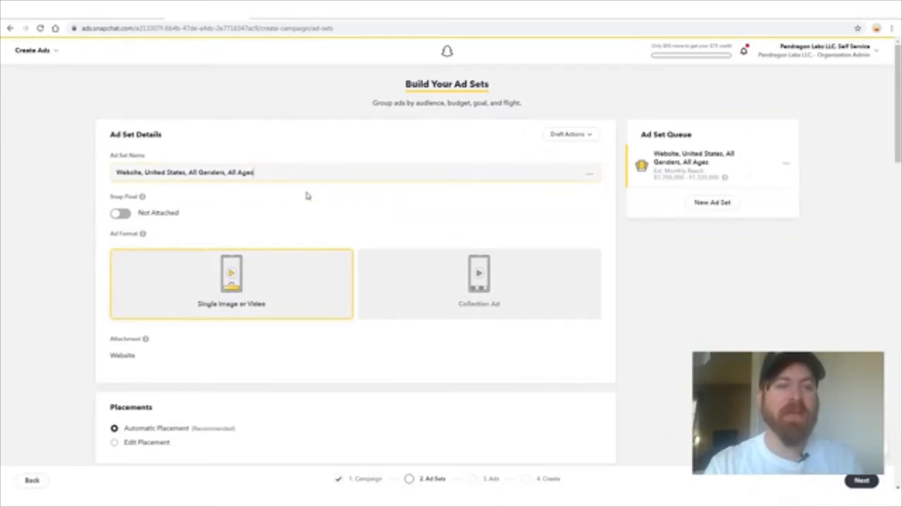
{"action": "type", "text": "Wi"}
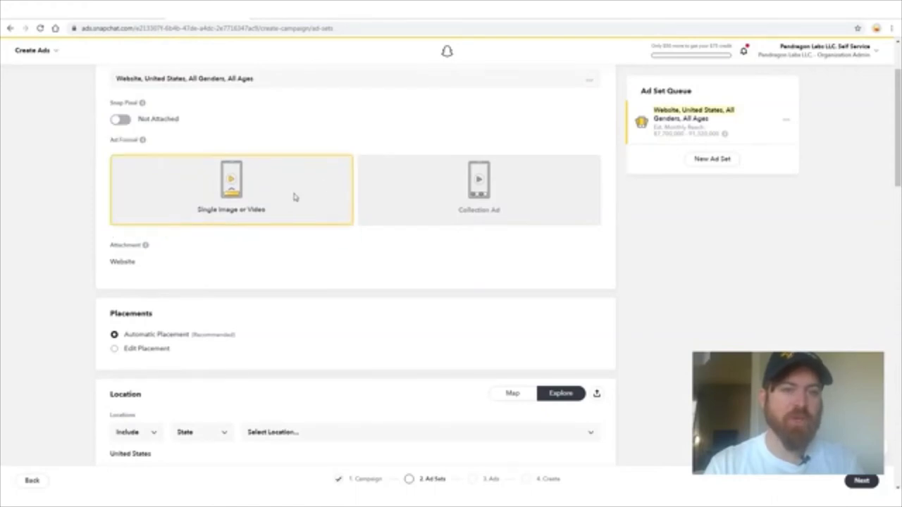
{"action": "scroll", "coordinate": [258, 239], "scroll_direction": "down", "scroll_amount": 3}
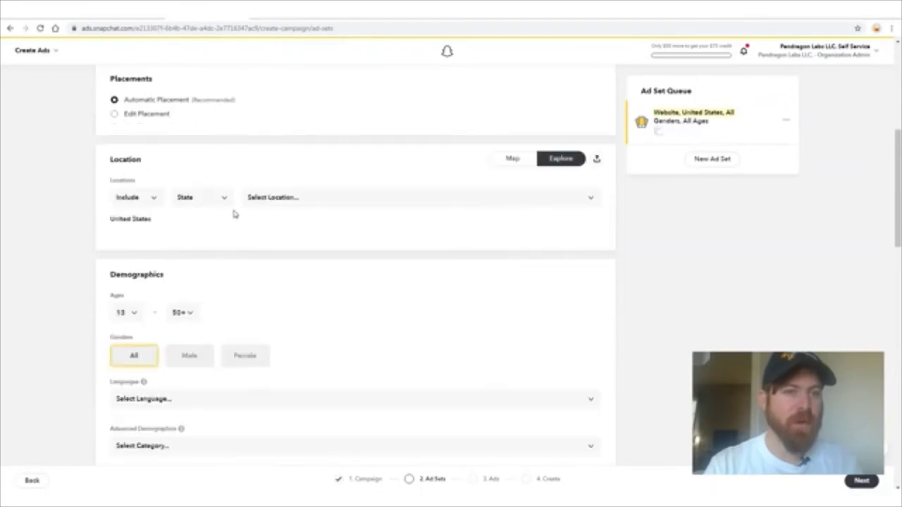
{"action": "scroll", "coordinate": [235, 214], "scroll_direction": "down", "scroll_amount": 1}
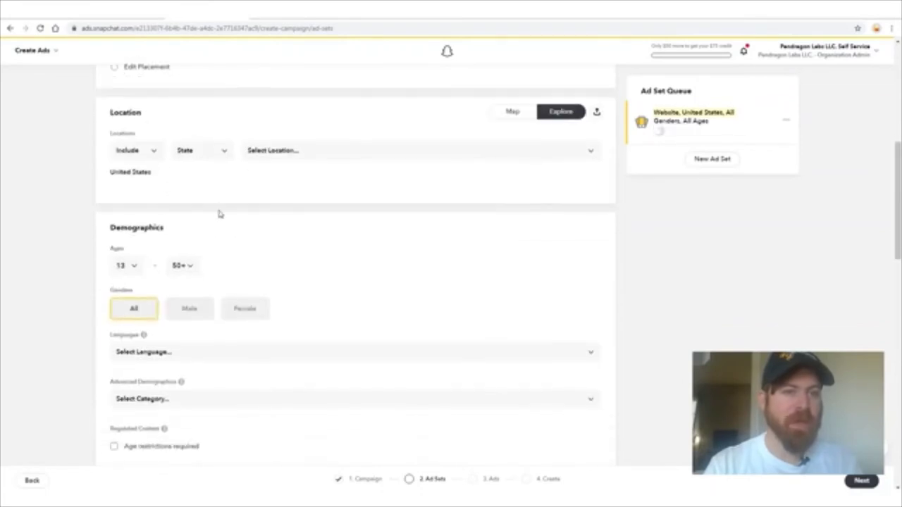
{"action": "left_click", "coordinate": [320, 148]}
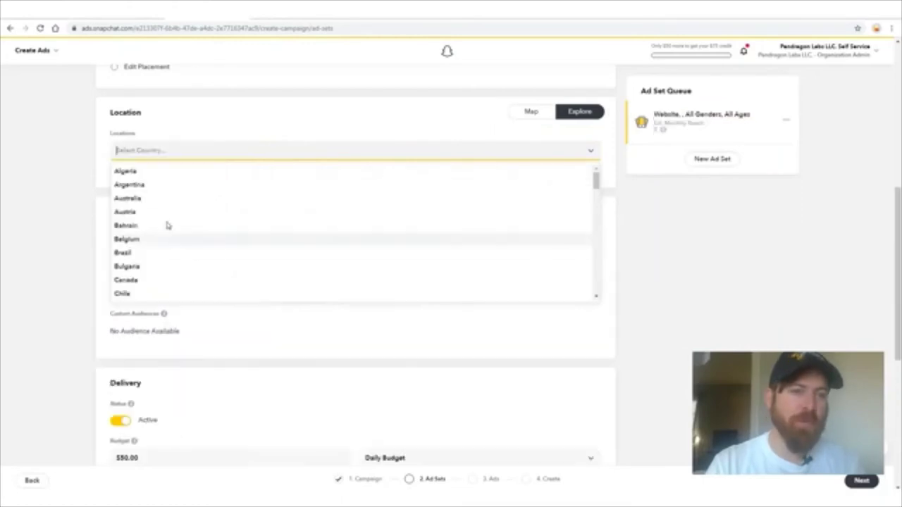
{"action": "left_click", "coordinate": [151, 200]}
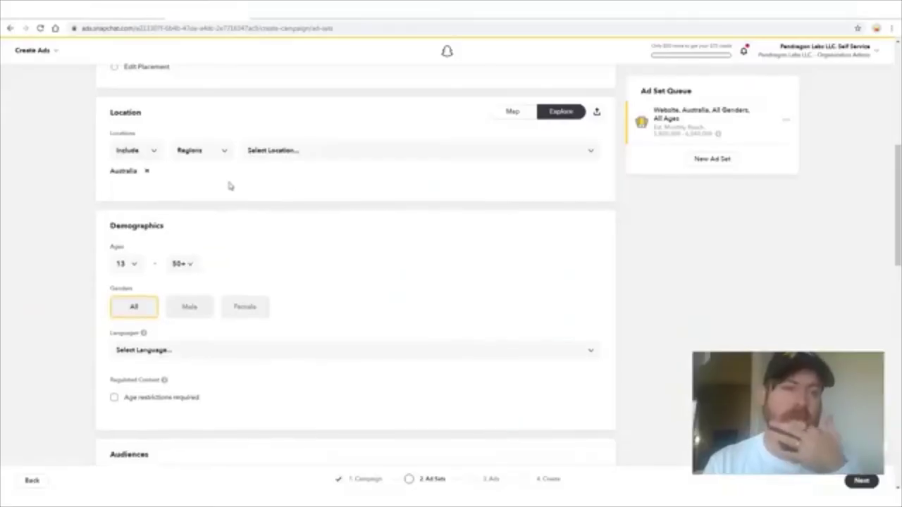
Step: Set the ad set's minimum age to 21 and its target language to English
{"action": "scroll", "coordinate": [208, 186], "scroll_direction": "down", "scroll_amount": 2}
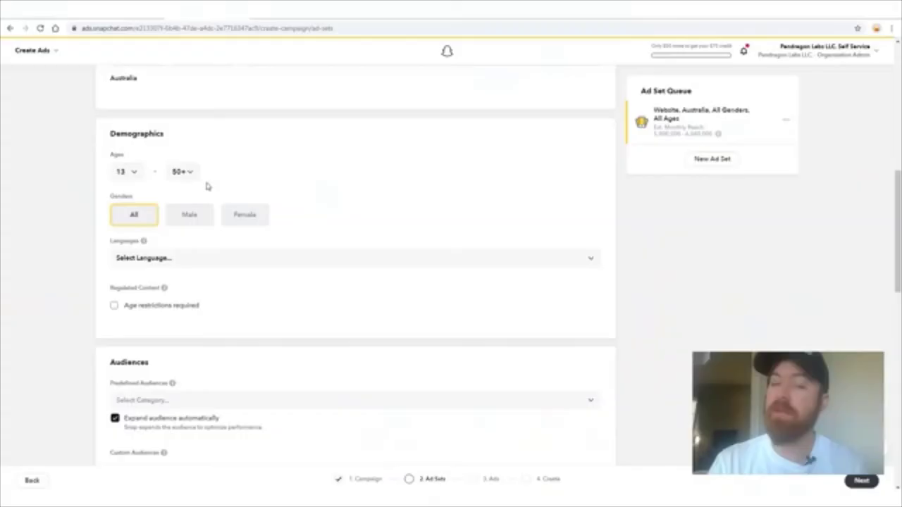
{"action": "left_click", "coordinate": [125, 172]}
{"action": "scroll", "coordinate": [123, 266], "scroll_direction": "down", "scroll_amount": 1}
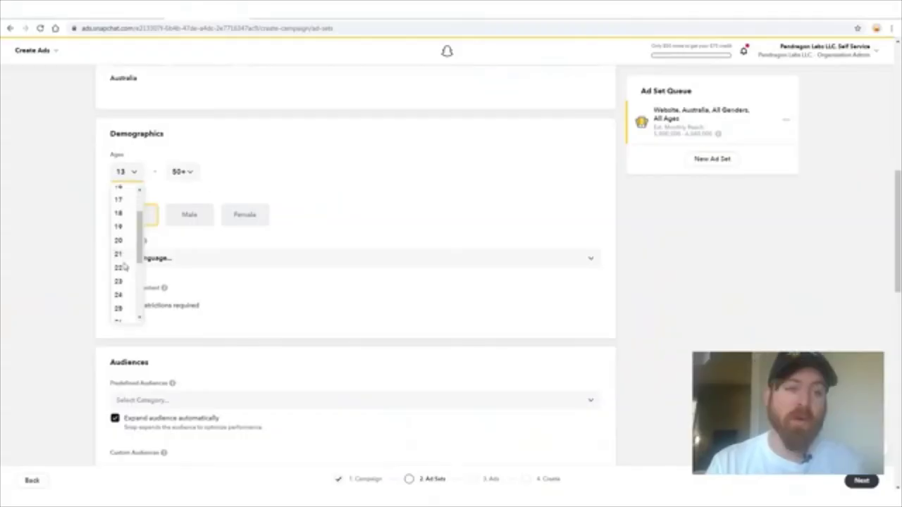
{"action": "left_click", "coordinate": [118, 309]}
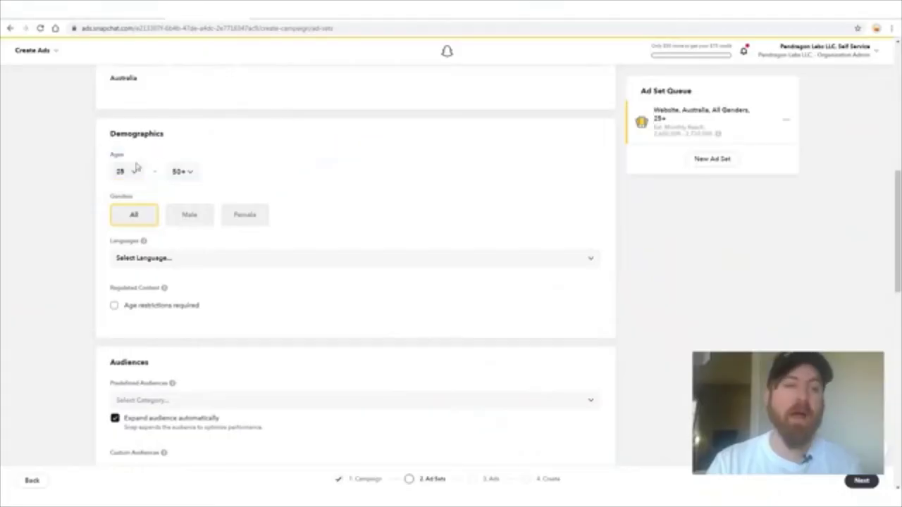
{"action": "left_click", "coordinate": [138, 169]}
{"action": "left_click", "coordinate": [130, 255]}
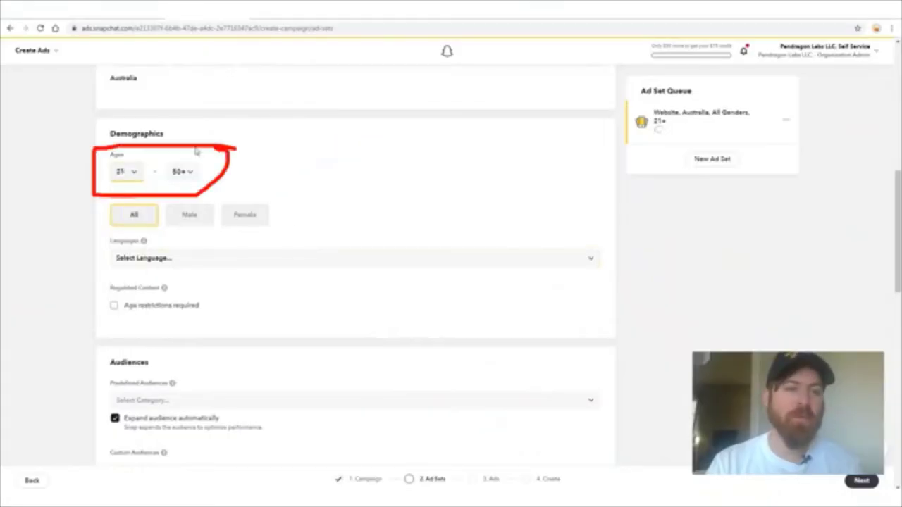
{"action": "left_click", "coordinate": [274, 259]}
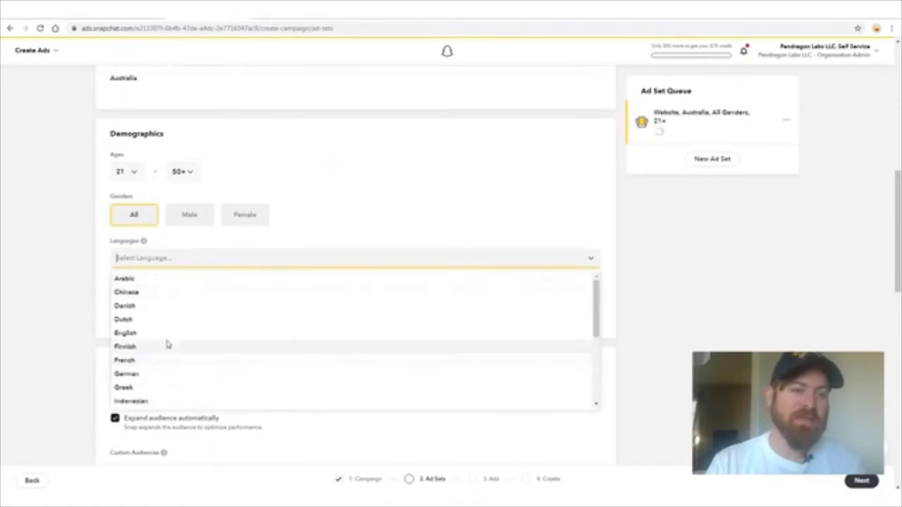
{"action": "left_click", "coordinate": [127, 333]}
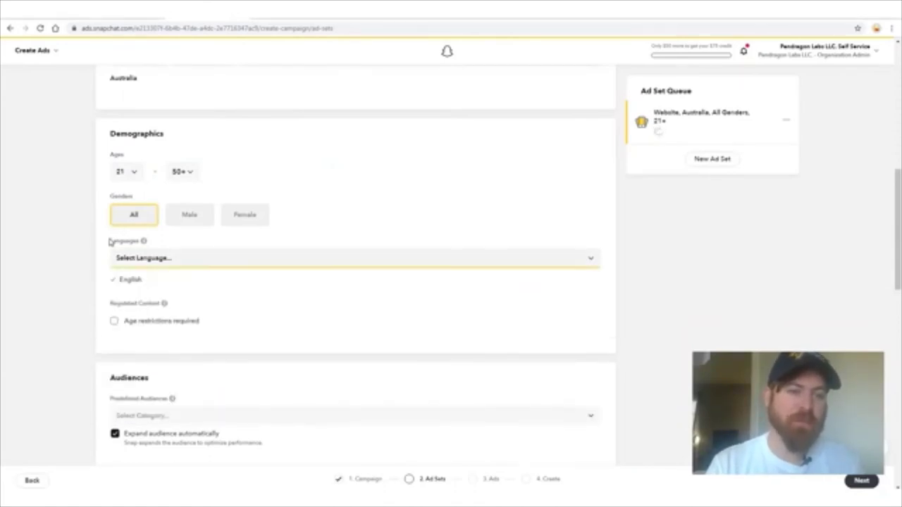
Step: Add the Adventure Seekers lifestyle category to the ad set's predefined audiences
{"action": "scroll", "coordinate": [97, 304], "scroll_direction": "down", "scroll_amount": 4}
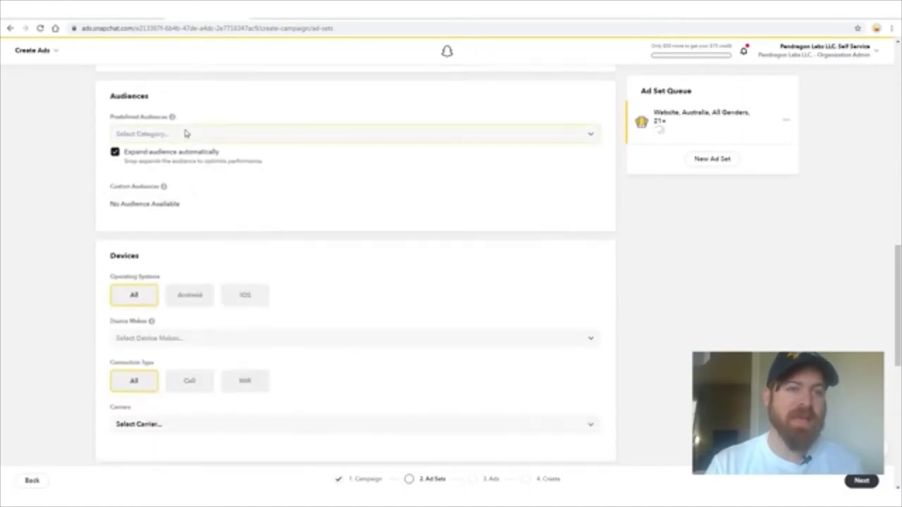
{"action": "left_click_drag", "start_coordinate": [90, 82], "coordinate": [109, 242]}
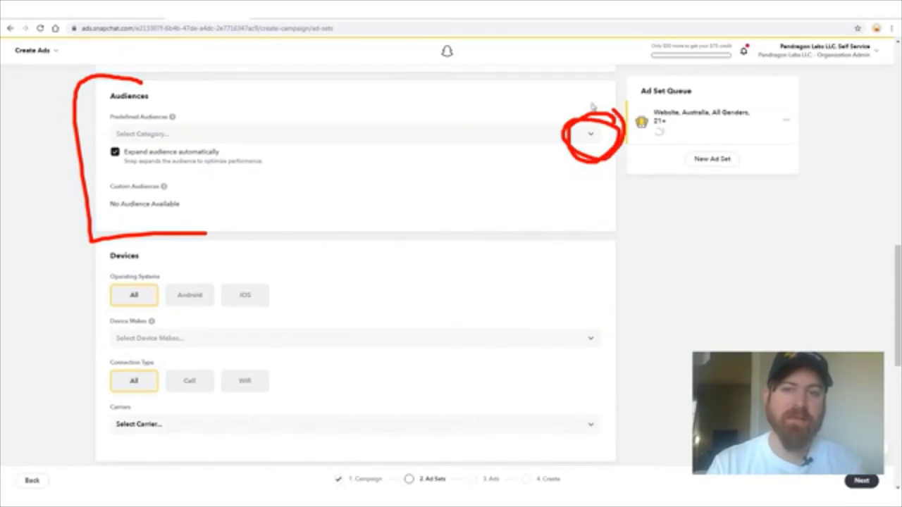
{"action": "left_click_drag", "start_coordinate": [592, 107], "coordinate": [574, 166]}
{"action": "mouse_move", "coordinate": [568, 365]}
{"action": "left_mouse_down"}
{"action": "mouse_move", "coordinate": [573, 310]}
{"action": "mouse_move", "coordinate": [547, 210]}
{"action": "mouse_move", "coordinate": [588, 188]}
{"action": "left_mouse_up"}
{"action": "key", "text": "Escape"}
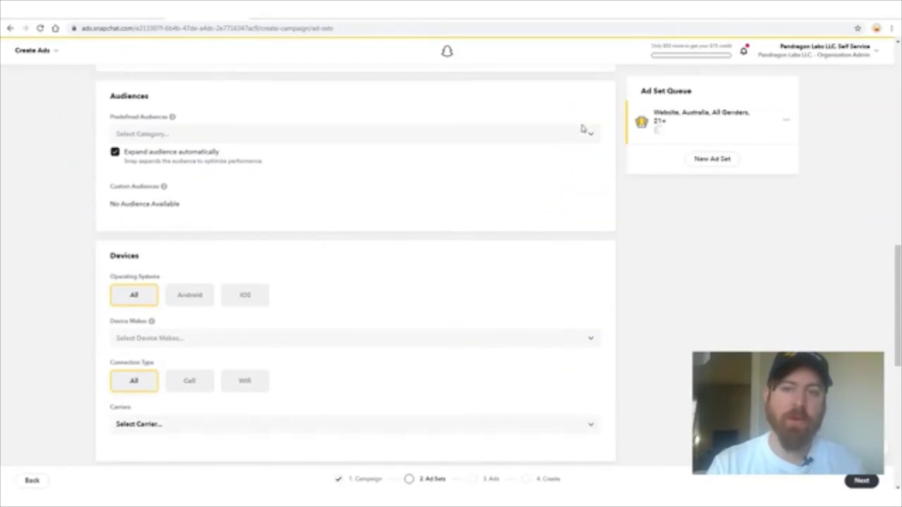
{"action": "left_click", "coordinate": [582, 129]}
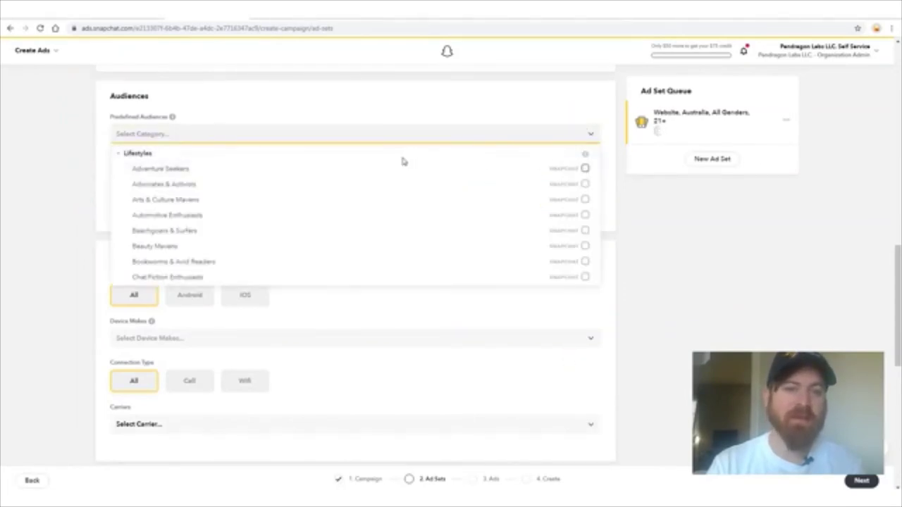
{"action": "mouse_move", "coordinate": [403, 161]}
{"action": "left_mouse_down"}
{"action": "mouse_move", "coordinate": [211, 159]}
{"action": "mouse_move", "coordinate": [115, 181]}
{"action": "left_mouse_up"}
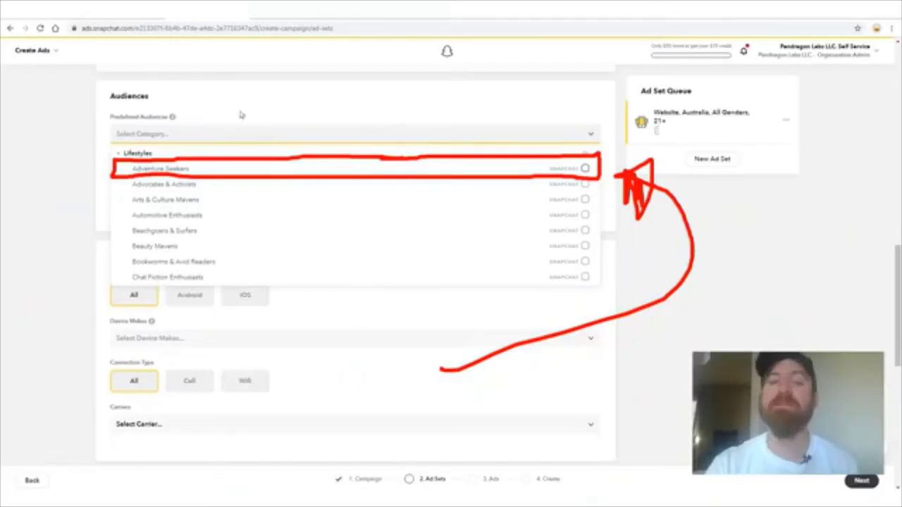
{"action": "left_click_drag", "start_coordinate": [265, 49], "coordinate": [84, 145]}
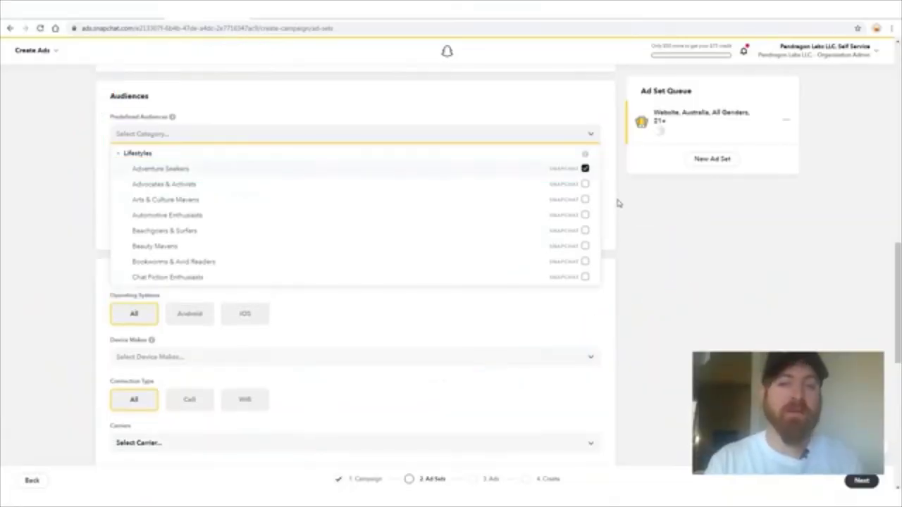
{"action": "left_click", "coordinate": [626, 196]}
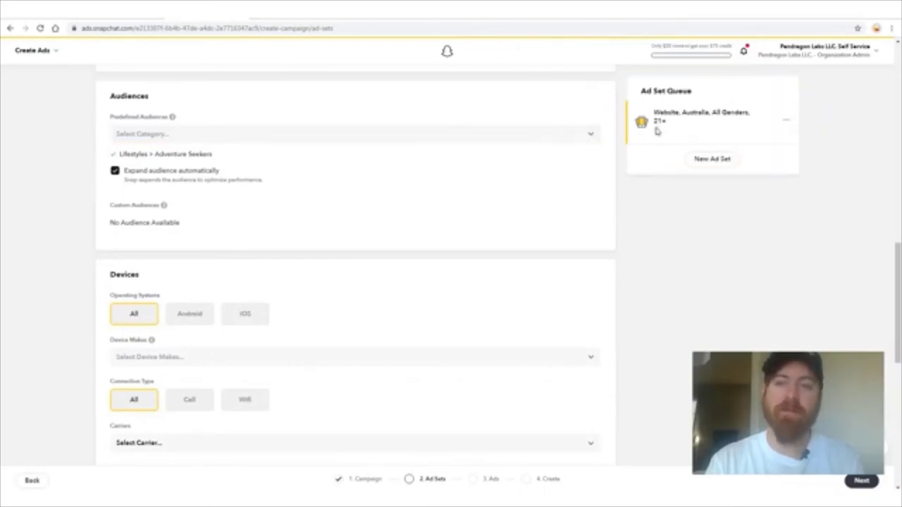
Step: Keep the ad set's delivery goal on Swipe Up and continue to the ads stage
{"action": "scroll", "coordinate": [621, 192], "scroll_direction": "down", "scroll_amount": 5}
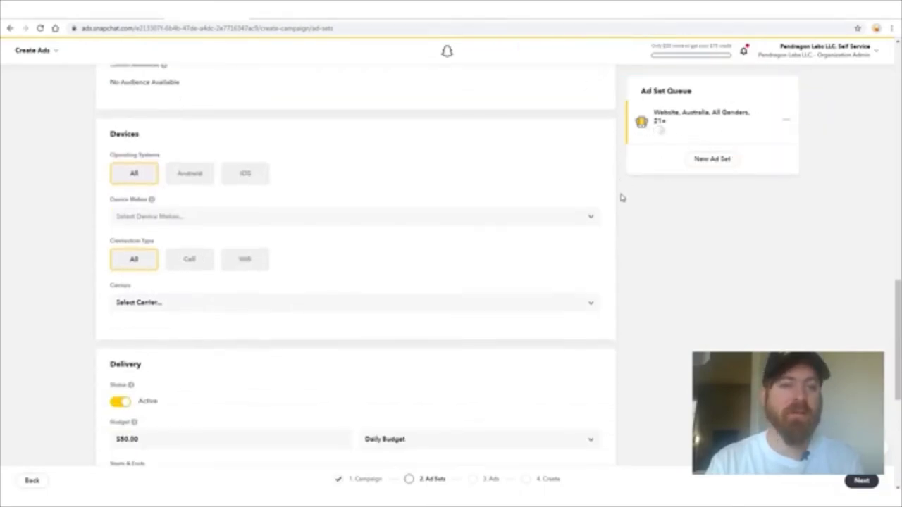
{"action": "scroll", "coordinate": [423, 170], "scroll_direction": "up", "scroll_amount": 2}
{"action": "scroll", "coordinate": [334, 211], "scroll_direction": "down", "scroll_amount": 4}
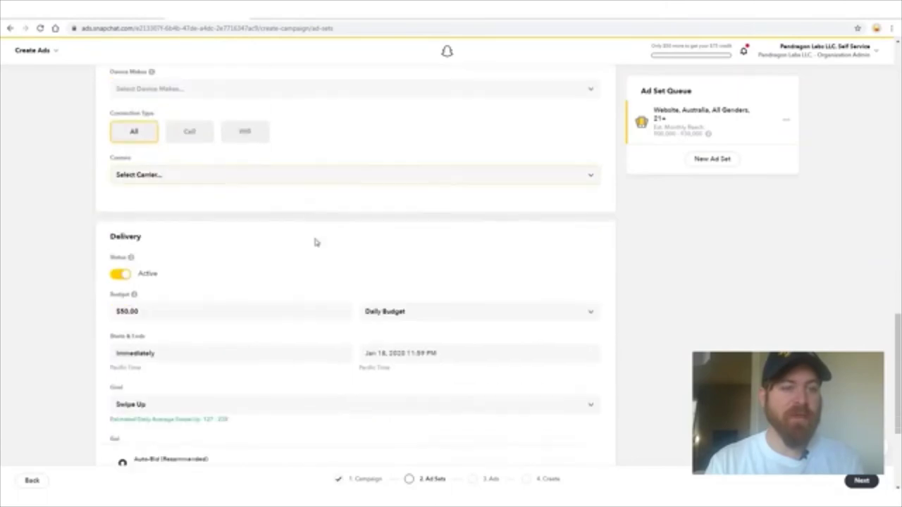
{"action": "left_click", "coordinate": [185, 222]}
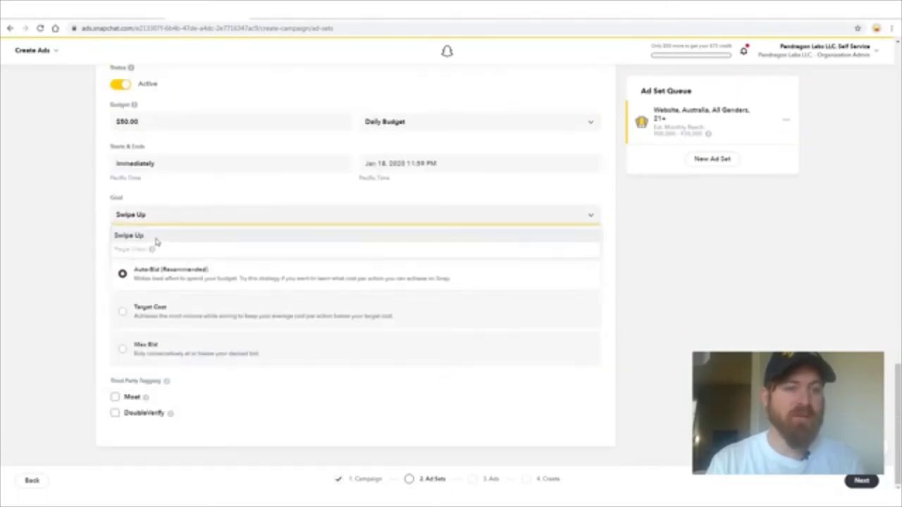
{"action": "left_click", "coordinate": [156, 239]}
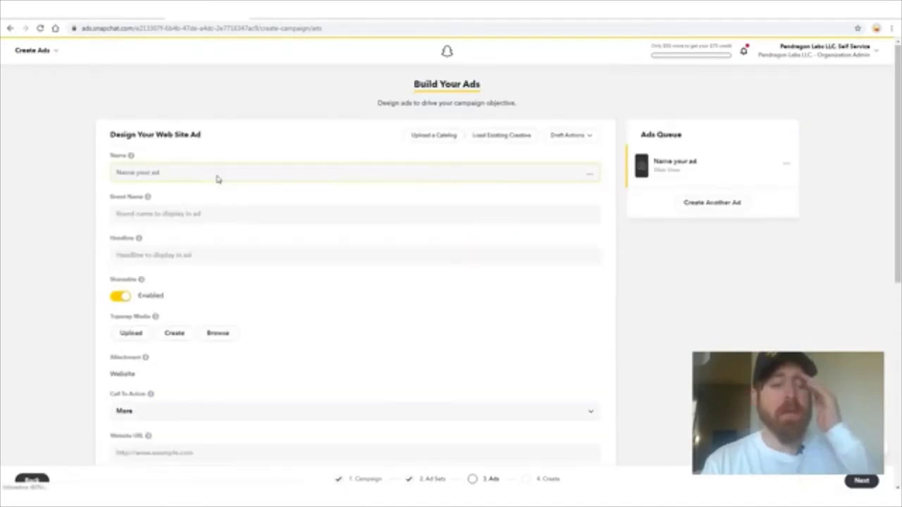
Step: Name the ad test1 and set its brand name to New Career Advice
{"action": "left_click", "coordinate": [232, 183]}
{"action": "type", "text": "test1"}
{"action": "left_click", "coordinate": [238, 224]}
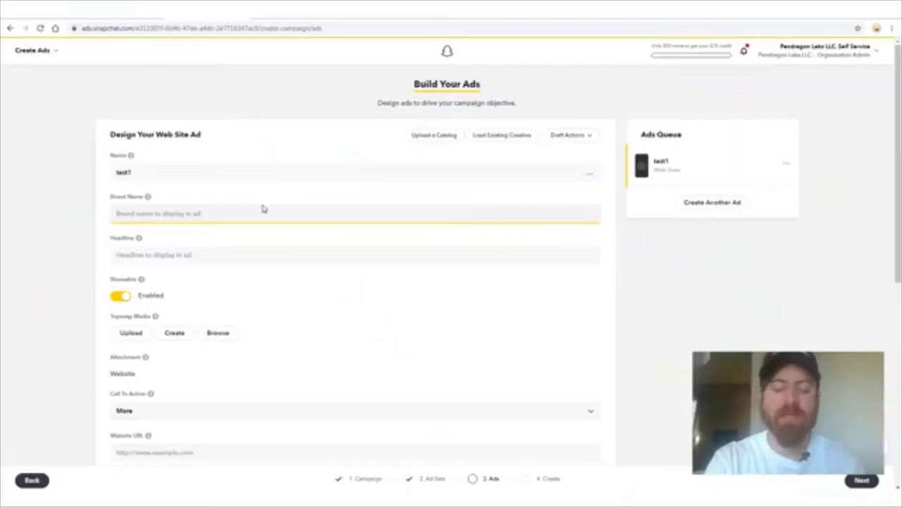
{"action": "left_click", "coordinate": [292, 13]}
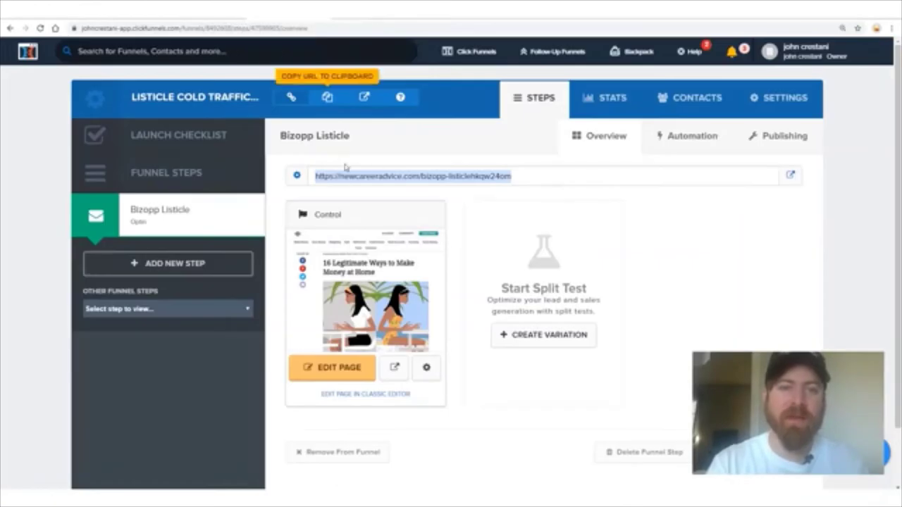
{"action": "mouse_move", "coordinate": [535, 163]}
{"action": "left_mouse_down"}
{"action": "mouse_move", "coordinate": [295, 173]}
{"action": "mouse_move", "coordinate": [356, 130]}
{"action": "mouse_move", "coordinate": [318, 175]}
{"action": "left_mouse_up"}
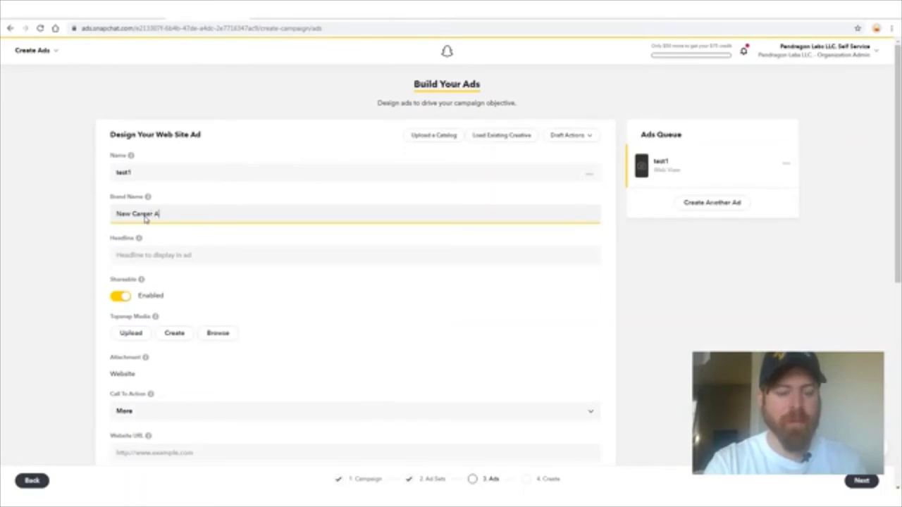
{"action": "key", "text": "Tab"}
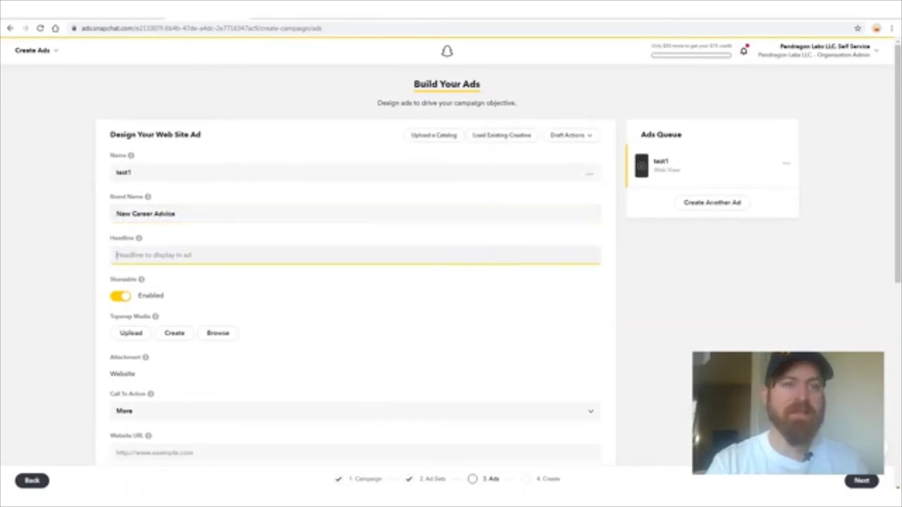
Step: Copy the listicle's title into the ad's headline and shorten it to "16 Ways to Make Money at Home"
{"action": "left_click", "coordinate": [124, 19]}
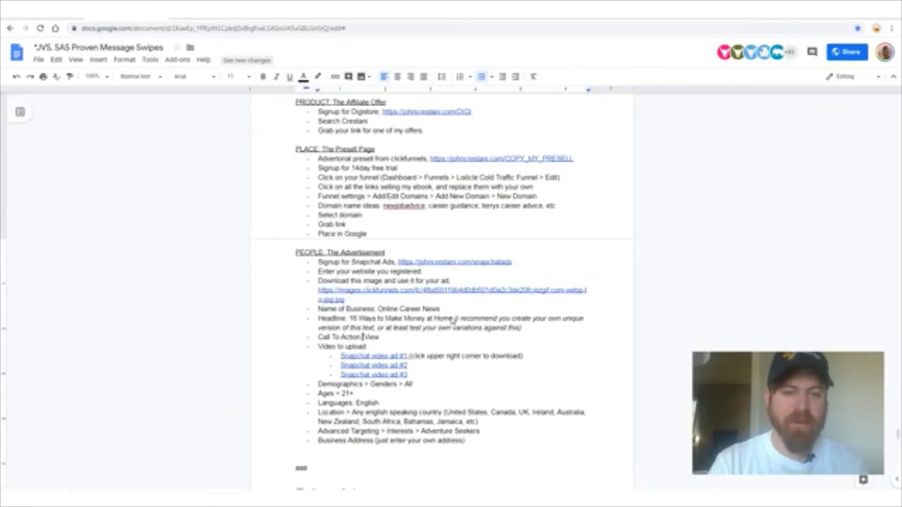
{"action": "key", "text": "ctrl+Tab"}
{"action": "left_click_drag", "start_coordinate": [483, 169], "coordinate": [306, 144]}
{"action": "key", "text": "ctrl+c"}
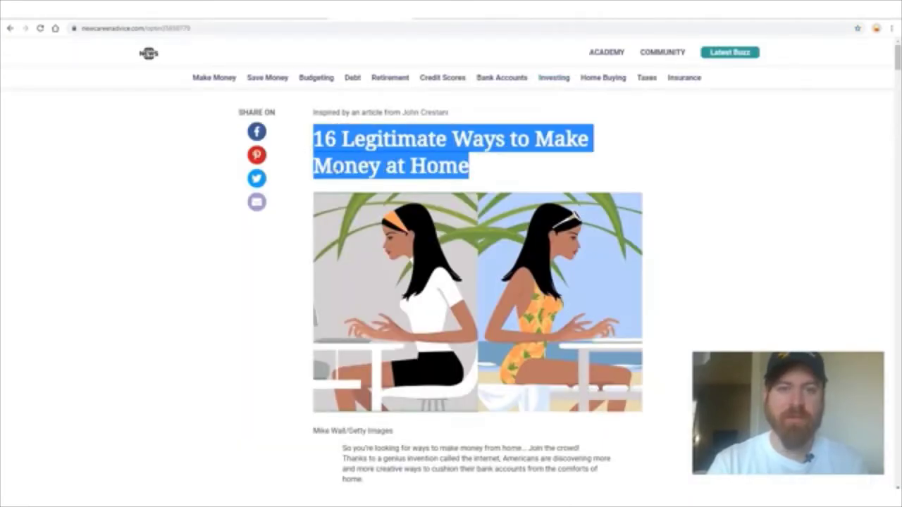
{"action": "key", "text": "ctrl+Tab"}
{"action": "right_click", "coordinate": [160, 256]}
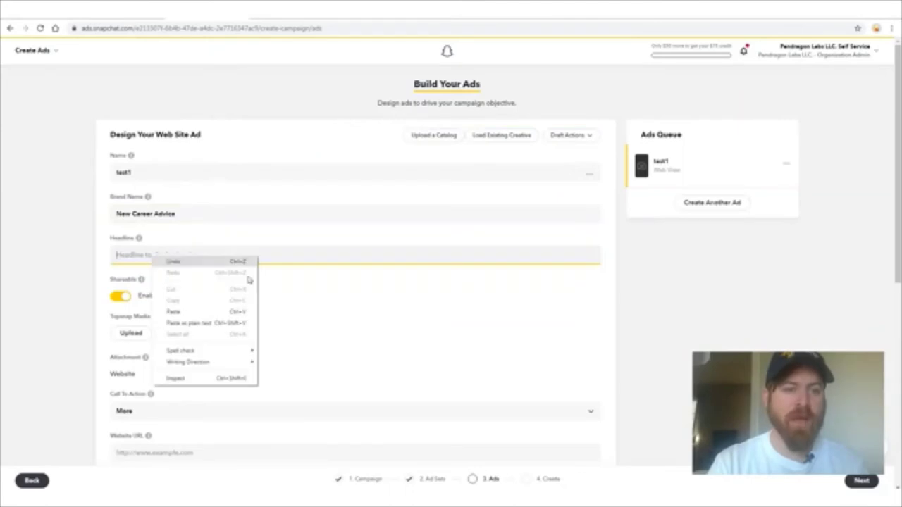
{"action": "left_click", "coordinate": [191, 310]}
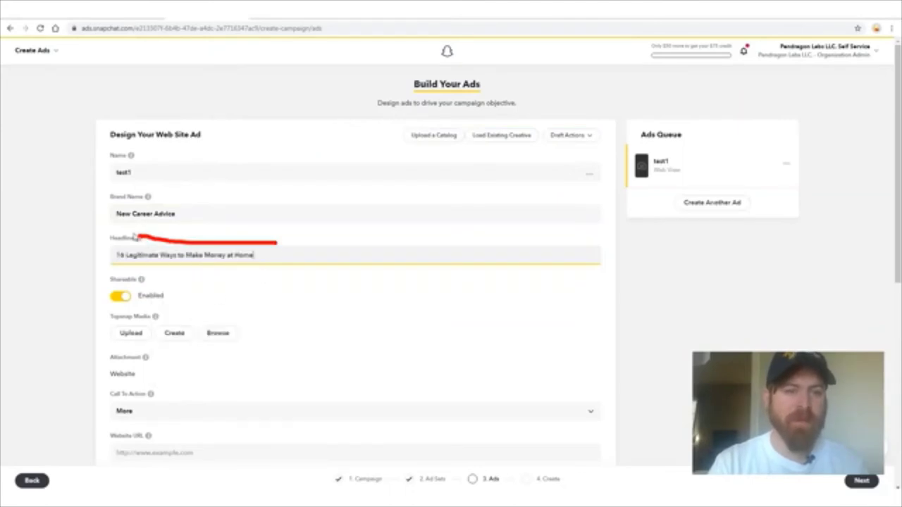
{"action": "mouse_move", "coordinate": [95, 260]}
{"action": "left_mouse_down"}
{"action": "mouse_move", "coordinate": [154, 272]}
{"action": "mouse_move", "coordinate": [148, 256]}
{"action": "mouse_move", "coordinate": [130, 260]}
{"action": "left_mouse_up"}
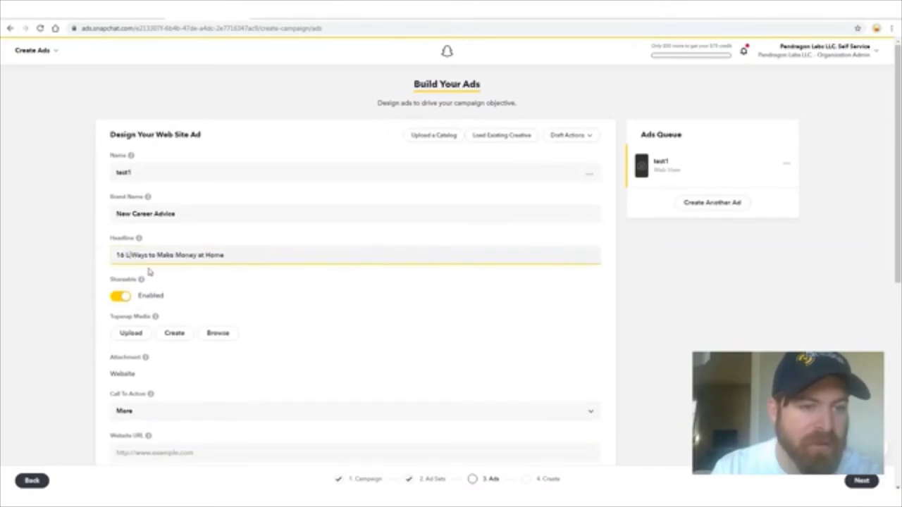
Step: Review the ad's Topsnap media options and the Snapchat video ads listed for upload in the Google Docs document
{"action": "scroll", "coordinate": [168, 284], "scroll_direction": "down", "scroll_amount": 3}
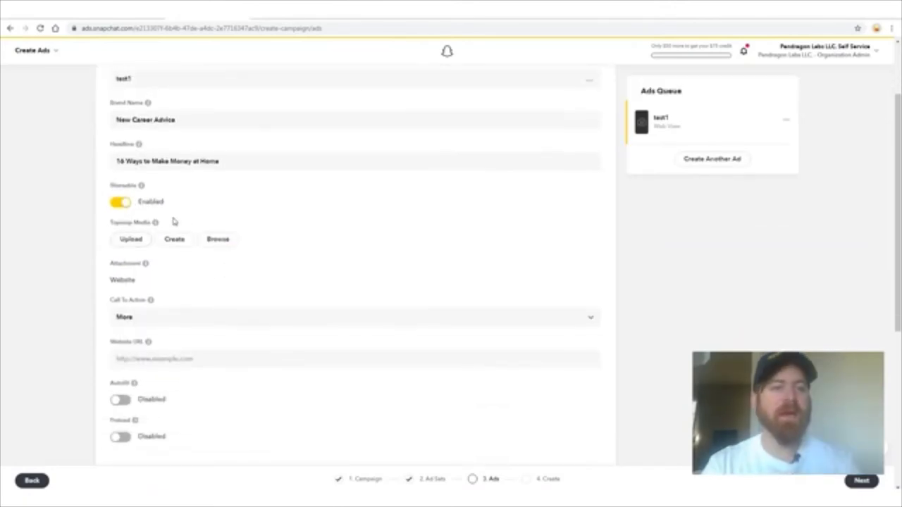
{"action": "mouse_move", "coordinate": [233, 222]}
{"action": "left_mouse_down"}
{"action": "mouse_move", "coordinate": [101, 209]}
{"action": "mouse_move", "coordinate": [261, 258]}
{"action": "left_mouse_up"}
{"action": "left_click", "coordinate": [175, 240]}
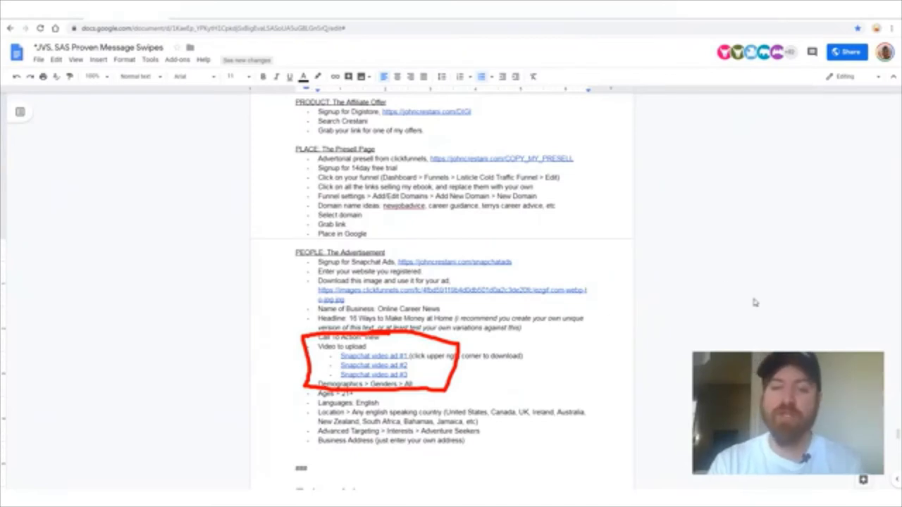
{"action": "left_click_drag", "start_coordinate": [754, 300], "coordinate": [484, 337]}
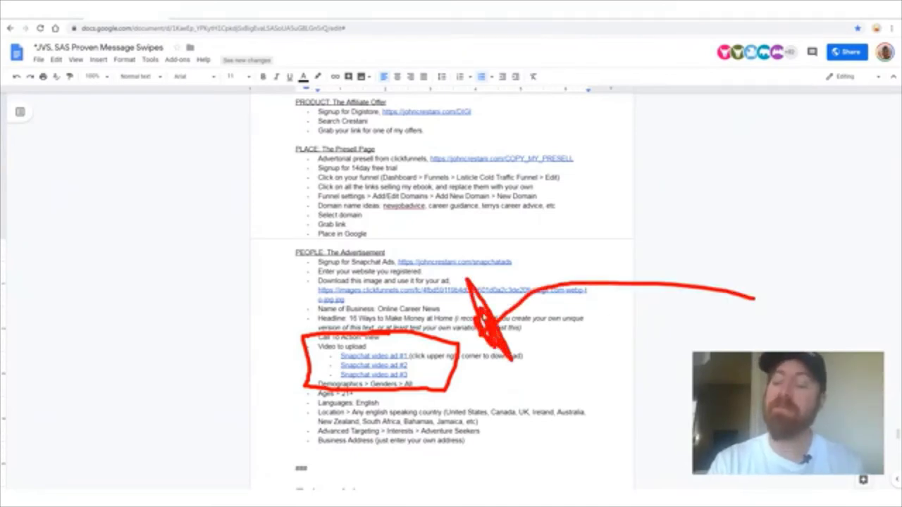
{"action": "left_click_drag", "start_coordinate": [414, 141], "coordinate": [278, 296]}
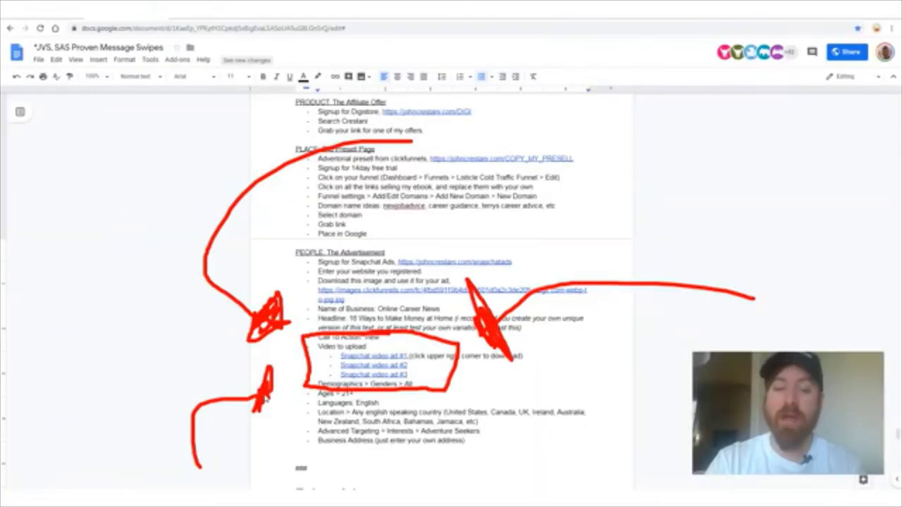
{"action": "left_click_drag", "start_coordinate": [680, 467], "coordinate": [499, 416]}
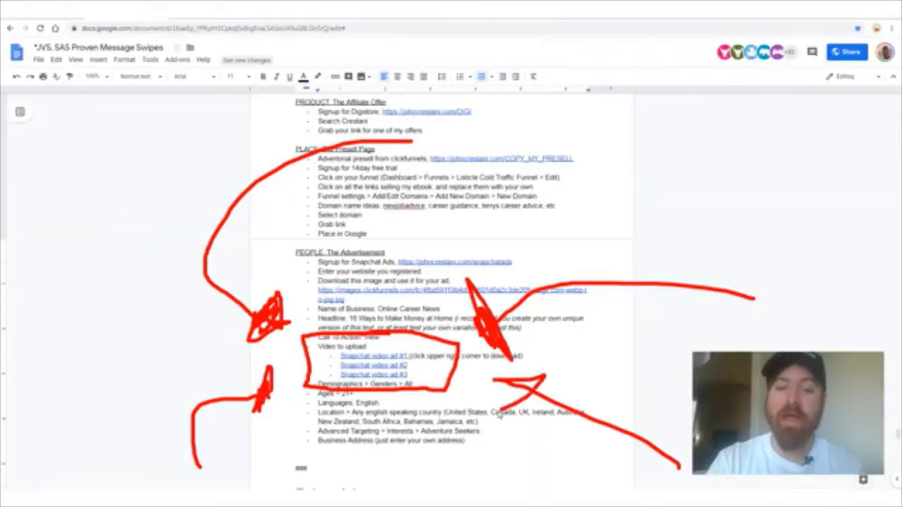
{"action": "key", "text": "Escape"}
Step: Open Snapchat video ad #1 (snapchatad1.mp4) from the document to view it in Google Drive, and return to the document
{"action": "left_click", "coordinate": [387, 358]}
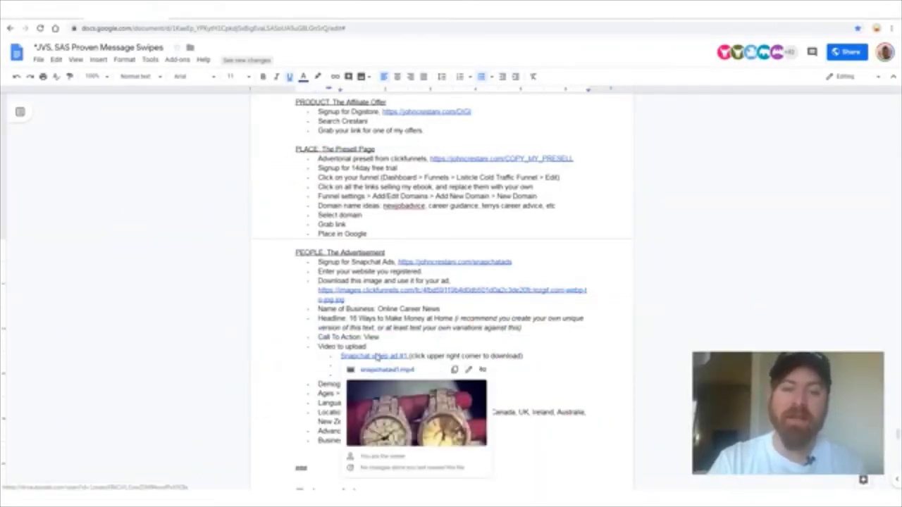
{"action": "left_click", "coordinate": [387, 371]}
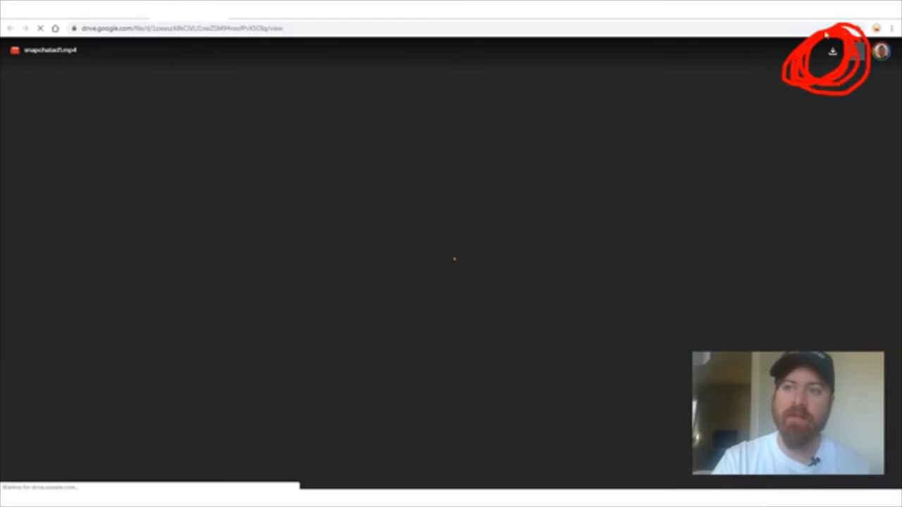
{"action": "left_click_drag", "start_coordinate": [330, 336], "coordinate": [770, 76]}
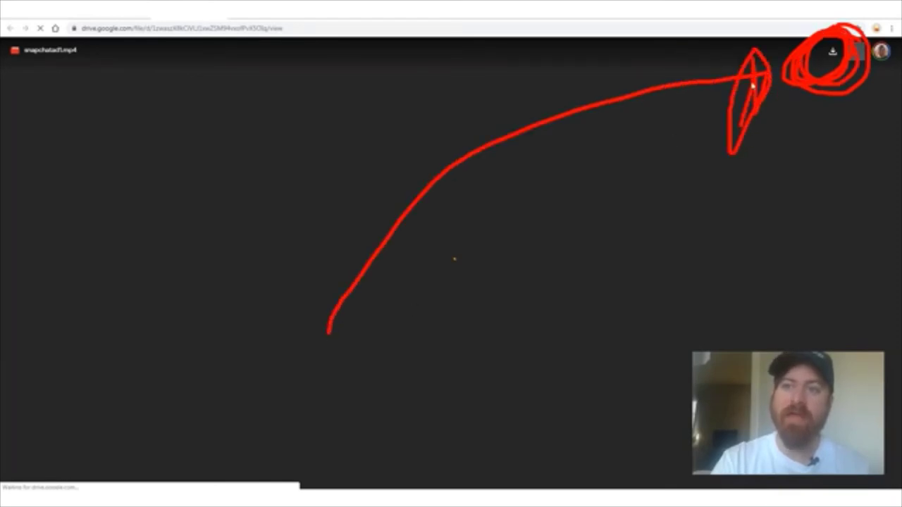
{"action": "left_click_drag", "start_coordinate": [781, 350], "coordinate": [797, 163]}
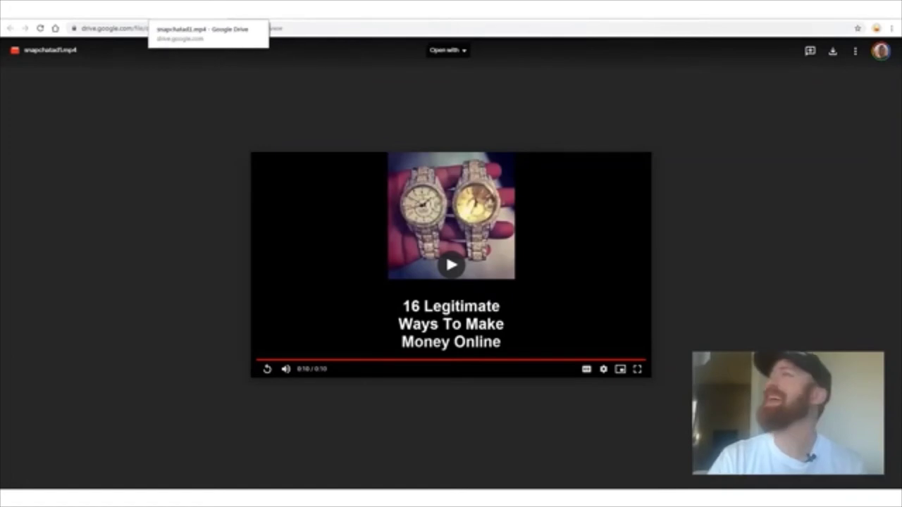
{"action": "left_click", "coordinate": [220, 12]}
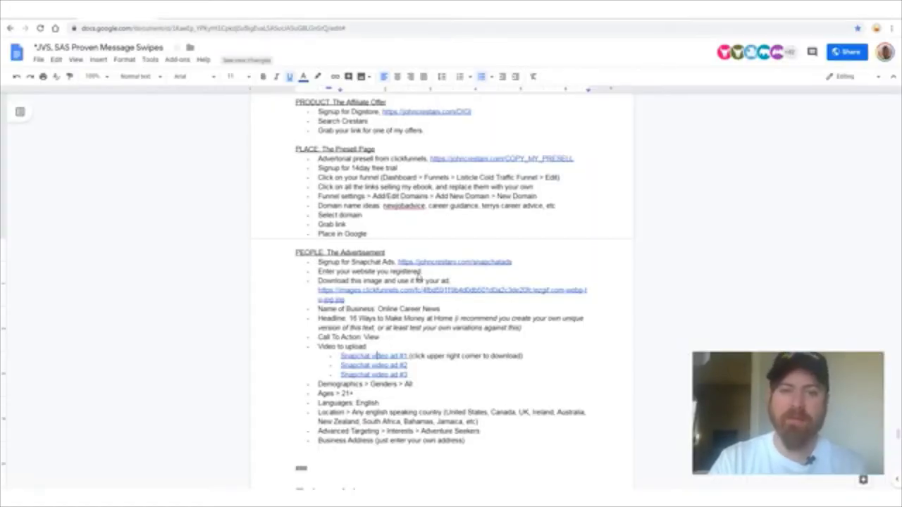
Step: Open Snapchat video ad #3 (snapchatad3.mp4) from the document's list of videos to upload
{"action": "left_click", "coordinate": [385, 366]}
{"action": "left_click", "coordinate": [326, 384]}
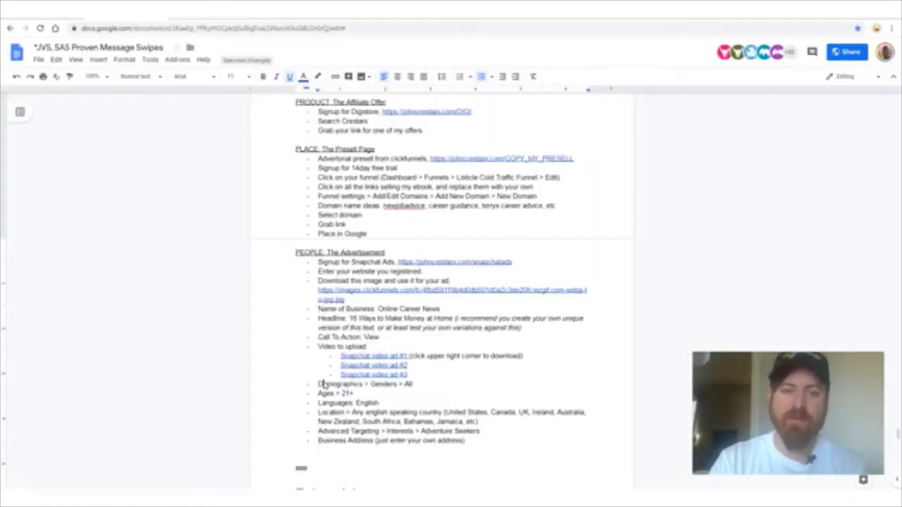
{"action": "left_click", "coordinate": [381, 374]}
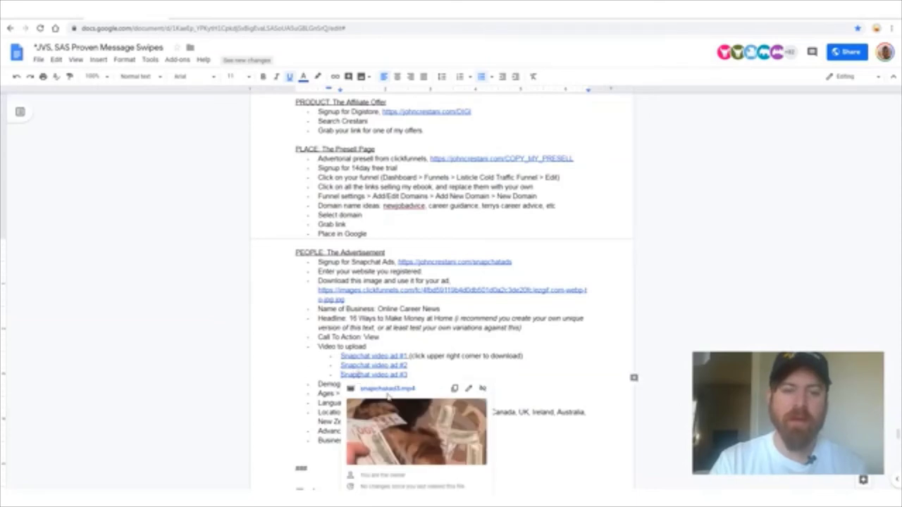
{"action": "left_click", "coordinate": [381, 388]}
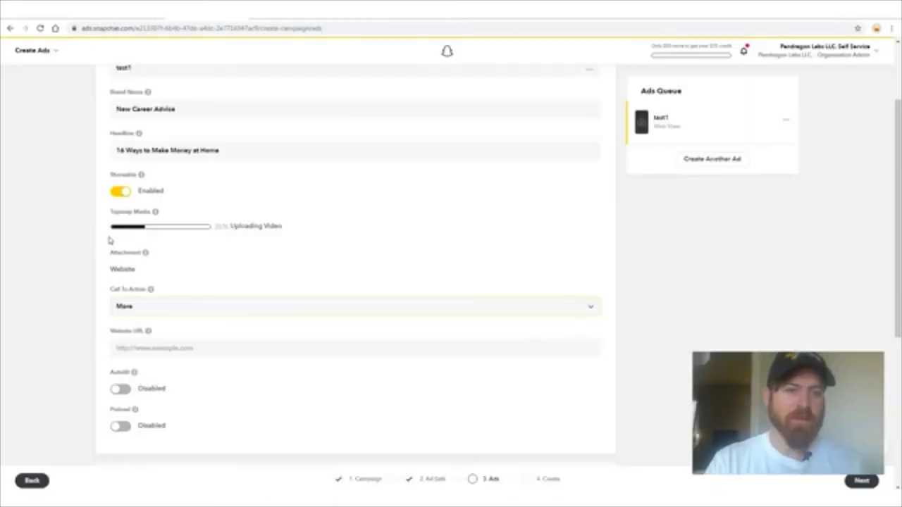
{"action": "mouse_move", "coordinate": [110, 240]}
{"action": "left_mouse_down"}
{"action": "mouse_move", "coordinate": [263, 251]}
{"action": "mouse_move", "coordinate": [109, 219]}
{"action": "left_mouse_up"}
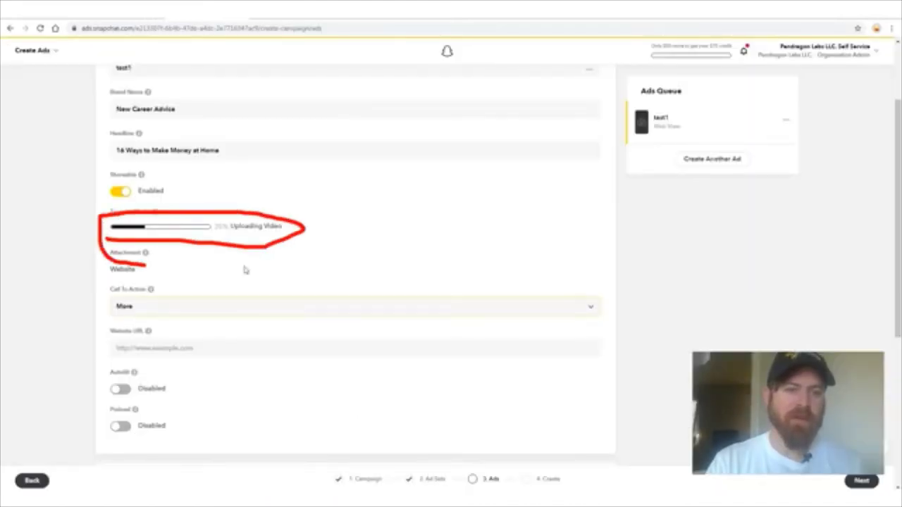
{"action": "left_click_drag", "start_coordinate": [244, 266], "coordinate": [42, 240]}
{"action": "key", "text": "Escape"}
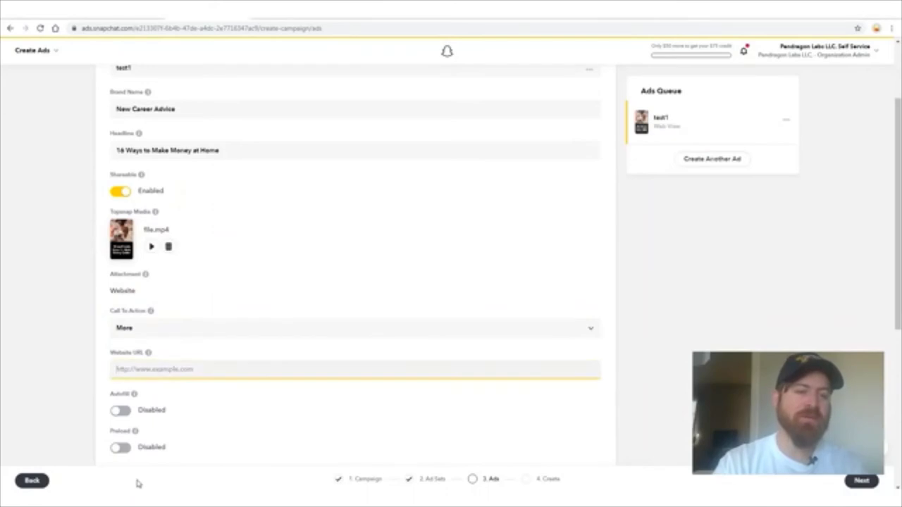
{"action": "key", "text": "alt+Tab"}
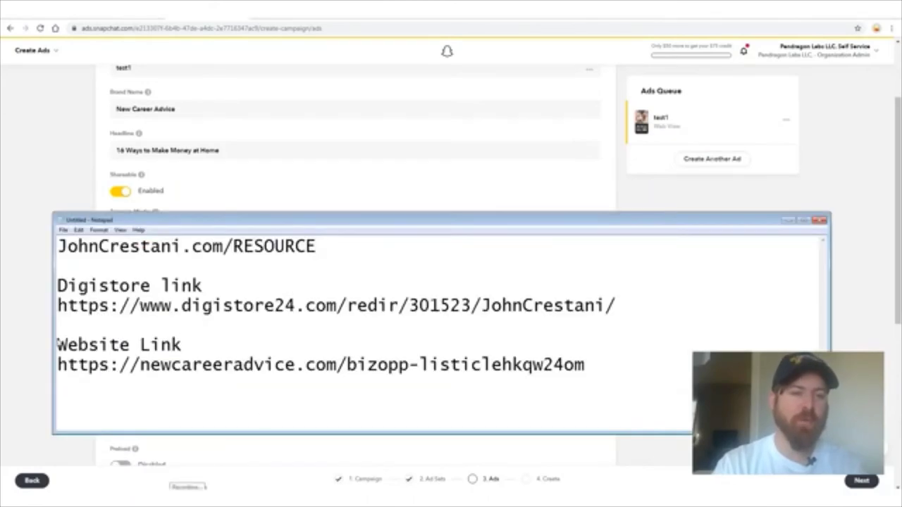
{"action": "left_click_drag", "start_coordinate": [58, 345], "coordinate": [176, 344]}
{"action": "left_click", "coordinate": [184, 345]}
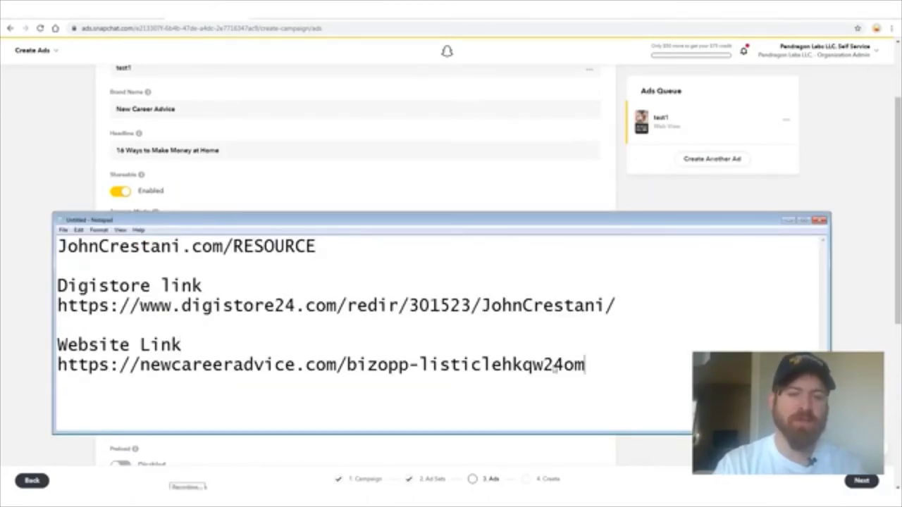
{"action": "left_click_drag", "start_coordinate": [584, 366], "coordinate": [89, 372]}
{"action": "right_click", "coordinate": [91, 369]}
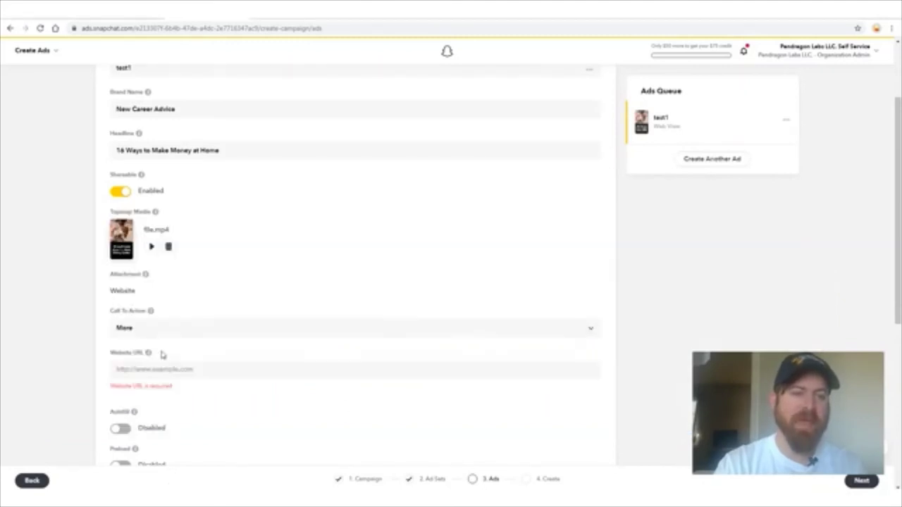
{"action": "left_click", "coordinate": [169, 373]}
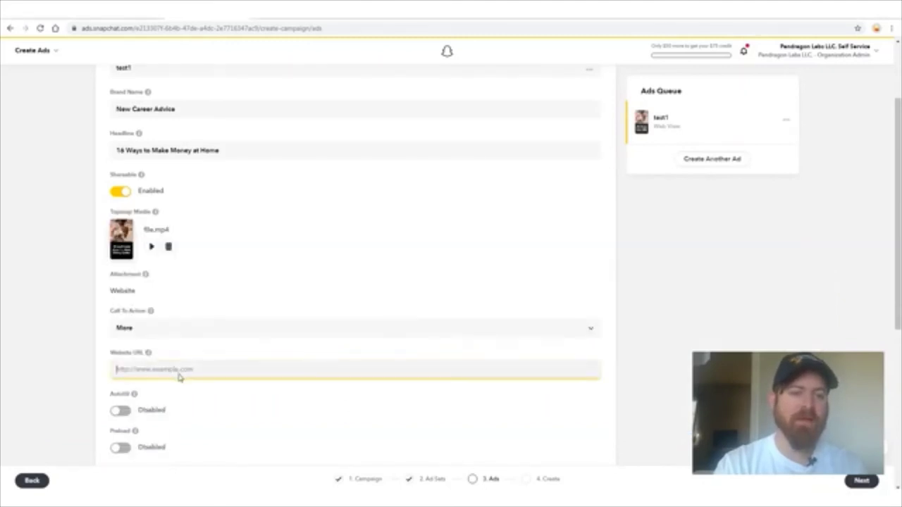
{"action": "type", "text": "https://newcareeradvice.com/bizopp-lstxlehkqwj4om"}
Step: Continue to the Review & Publish stage and check the campaign, targeting, budget and bidding settings down to third-party tagging
{"action": "scroll", "coordinate": [275, 380], "scroll_direction": "down", "scroll_amount": 5}
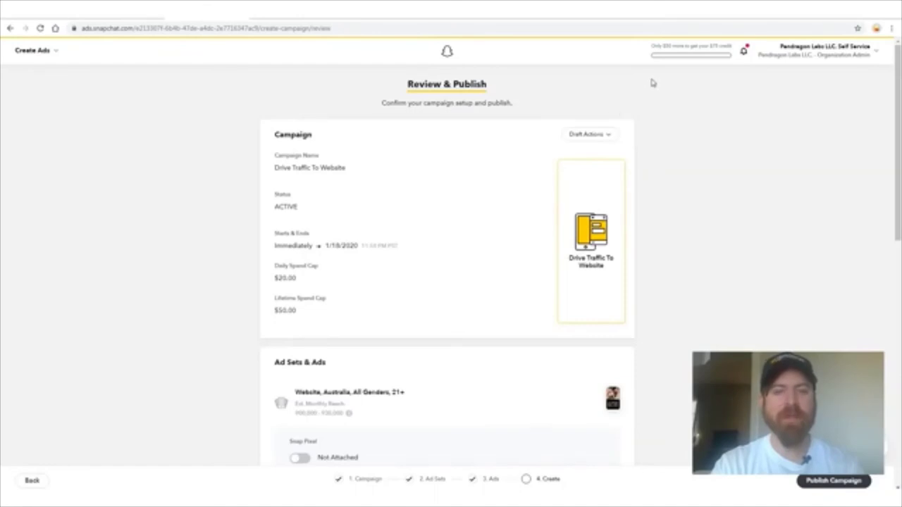
{"action": "scroll", "coordinate": [655, 206], "scroll_direction": "down", "scroll_amount": 10}
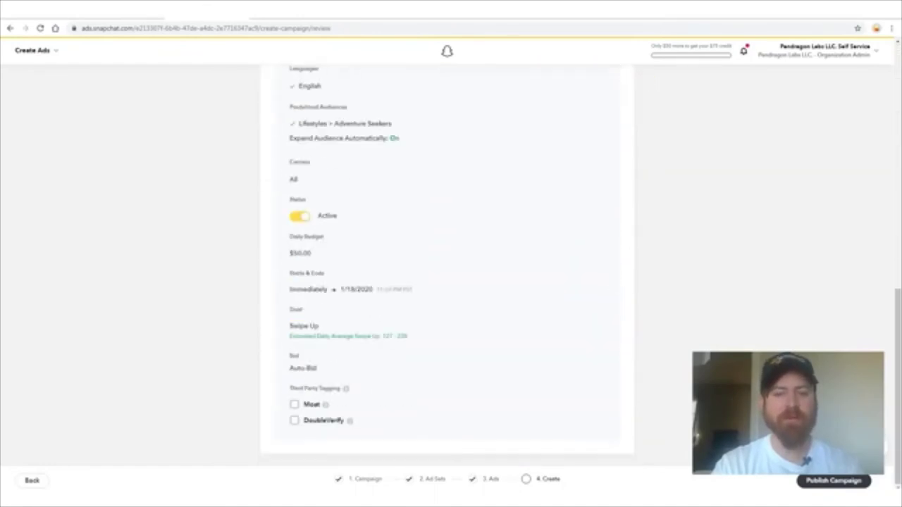